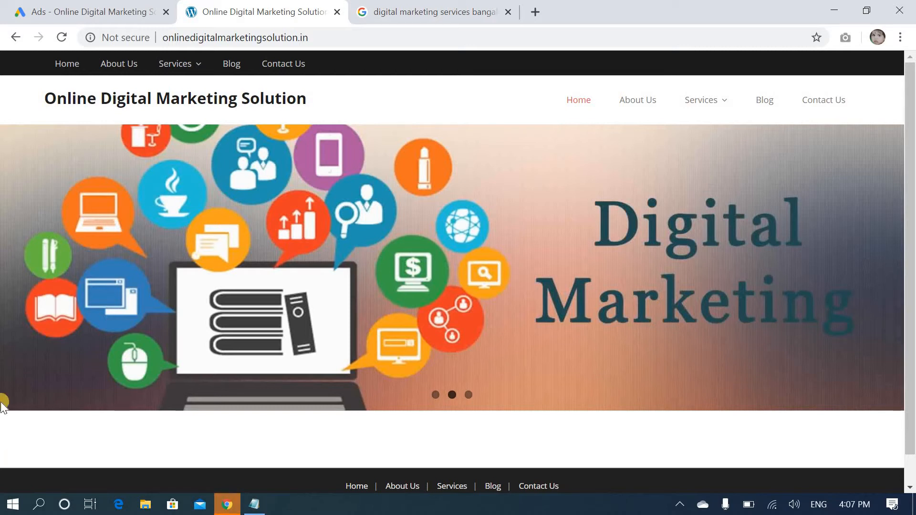
Step: Switch to Notepad and write the heading "Google Ad Extension" on the second line of the blank note
click(252, 505)
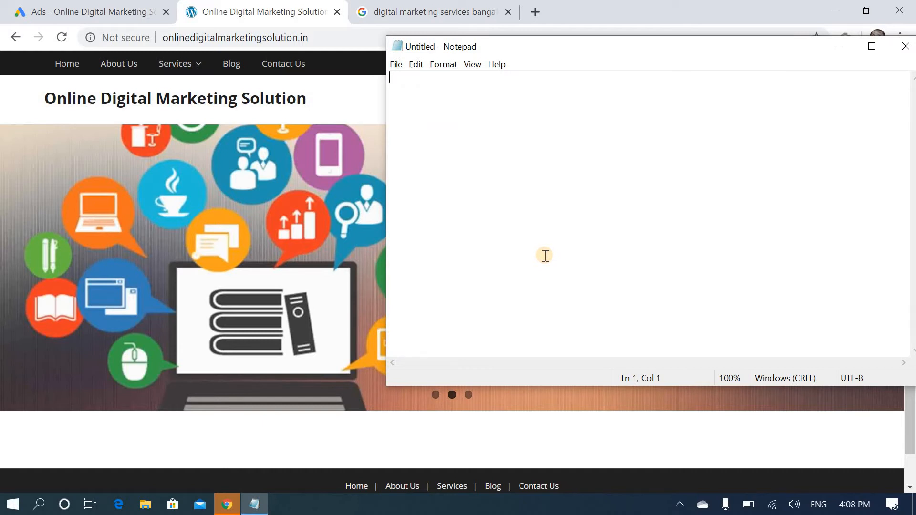
key(Return)
text(G)
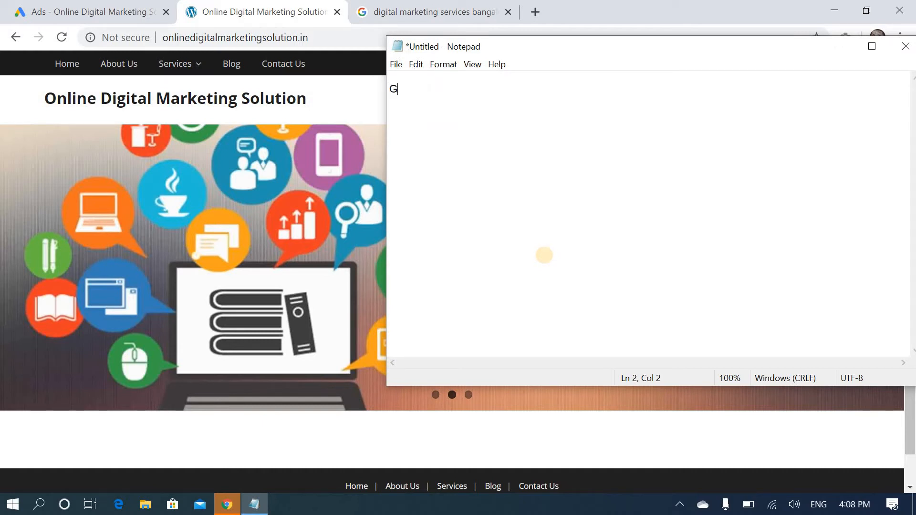
text(oogle A)
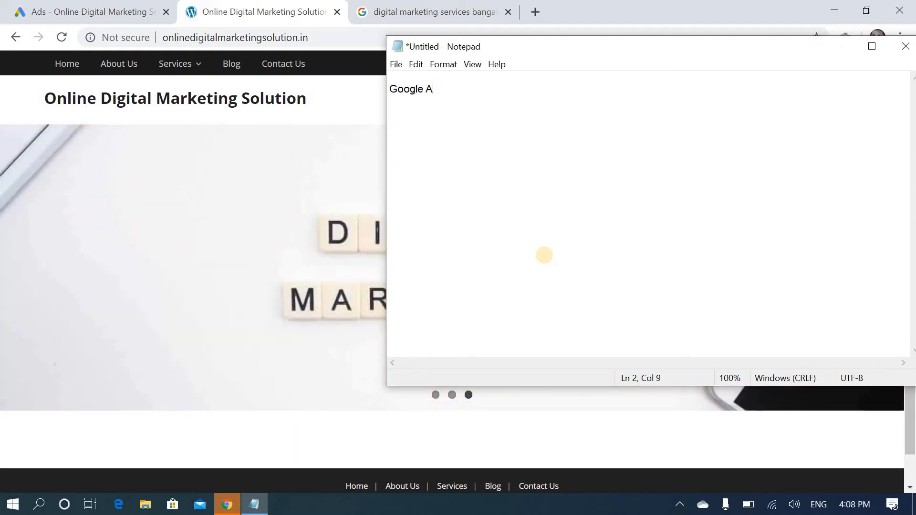
text(d Extension)
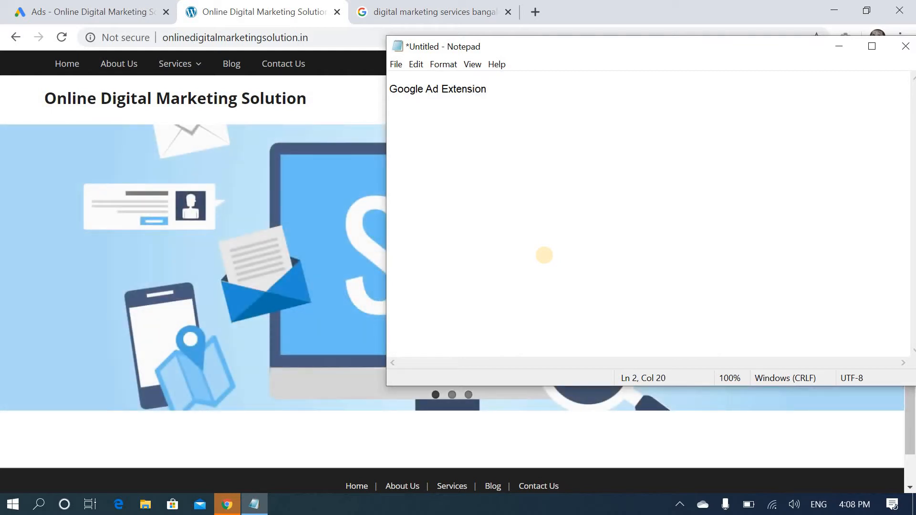
Step: Start the numbered list below the heading with the entry "1. Sitelink Extension :", leaving a blank line between them
key(Return)
key(Return)
text(1.)
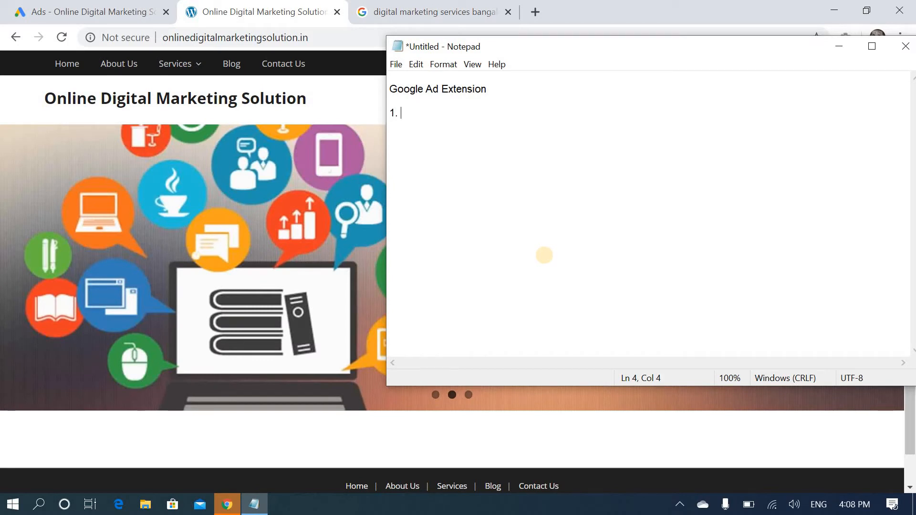
text( Sitelin)
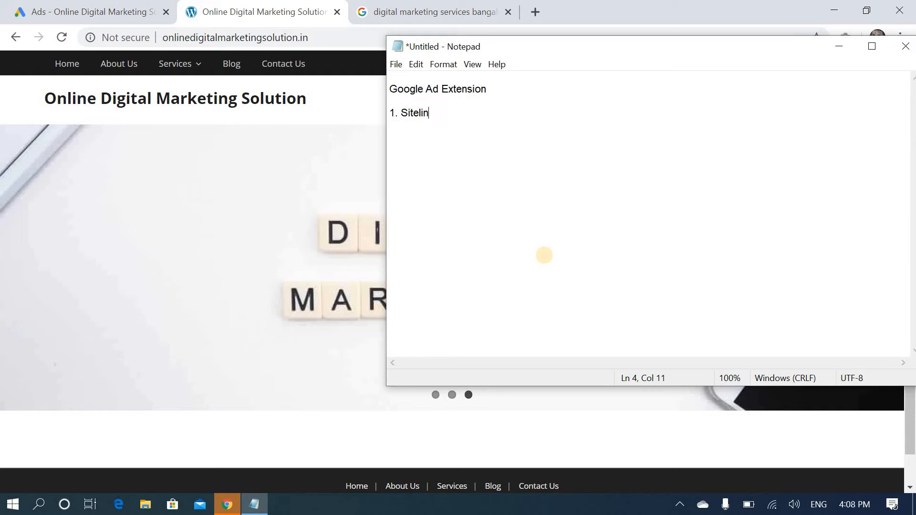
text(k Extensi)
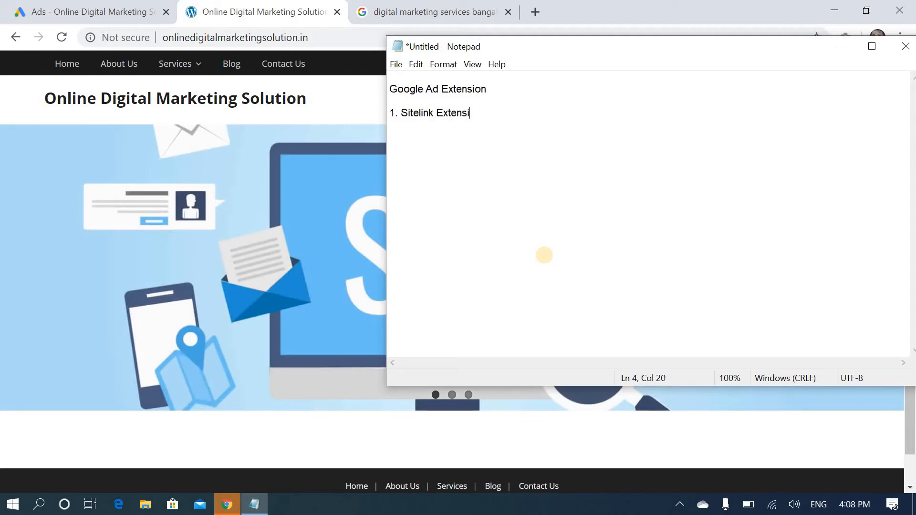
text(on :)
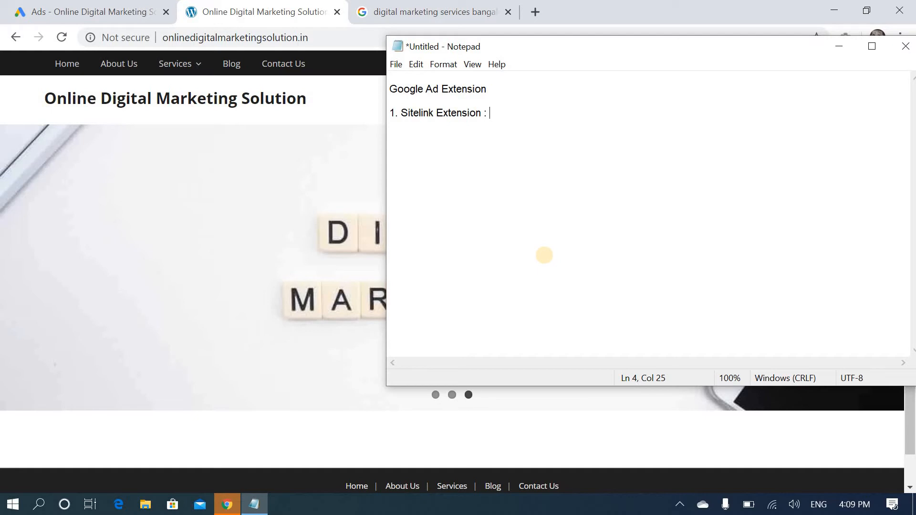
Step: Check the sitelinks under the AdLift ad in the Google results, and complete the first Notepad entry with "Different Page links"
click(451, 10)
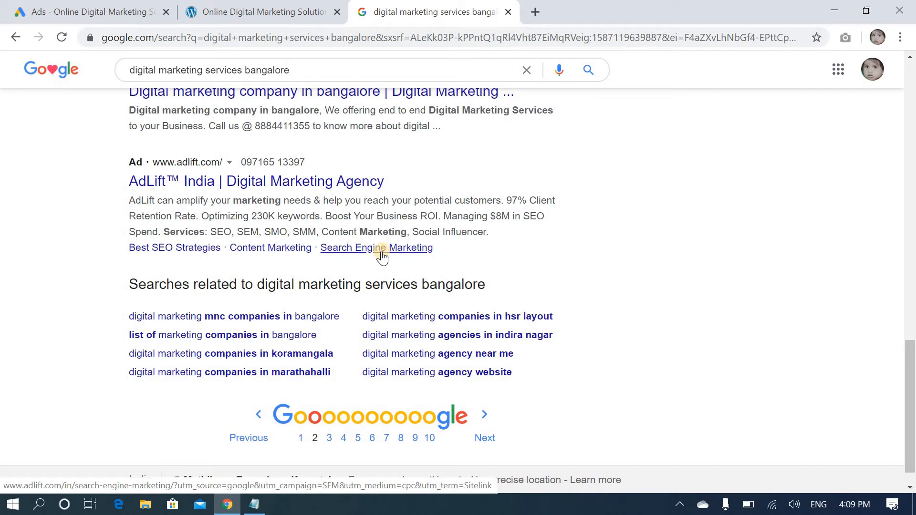
click(253, 505)
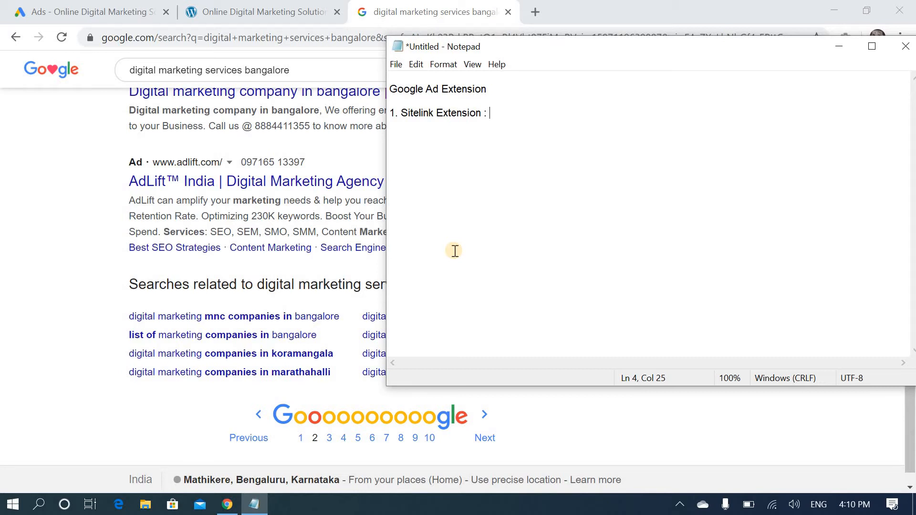
text(Page)
key(BackSpace)
key(BackSpace)
key(BackSpace)
key(BackSpace)
text(Different Page )
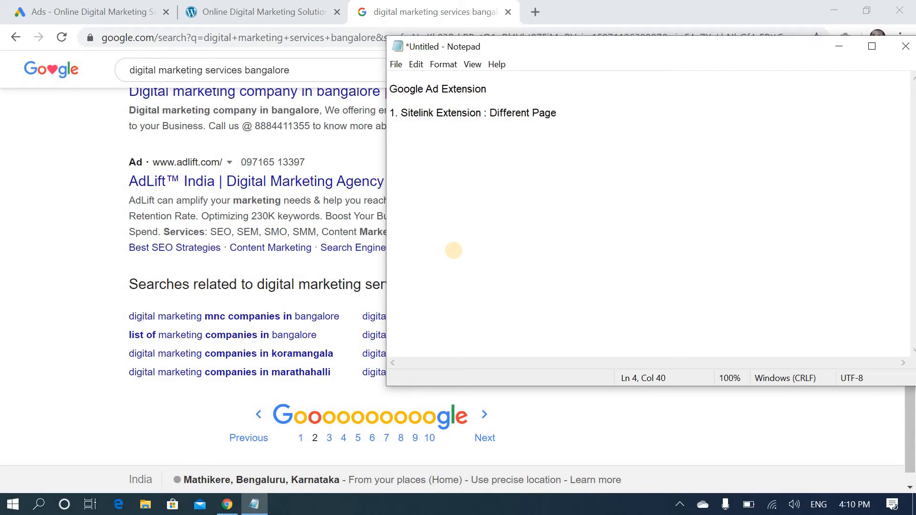
text(links)
Step: Add the second list entry "2. Callout Extension : Extra description" after a blank line
key(Return)
key(Return)
text(2. Callout Exten)
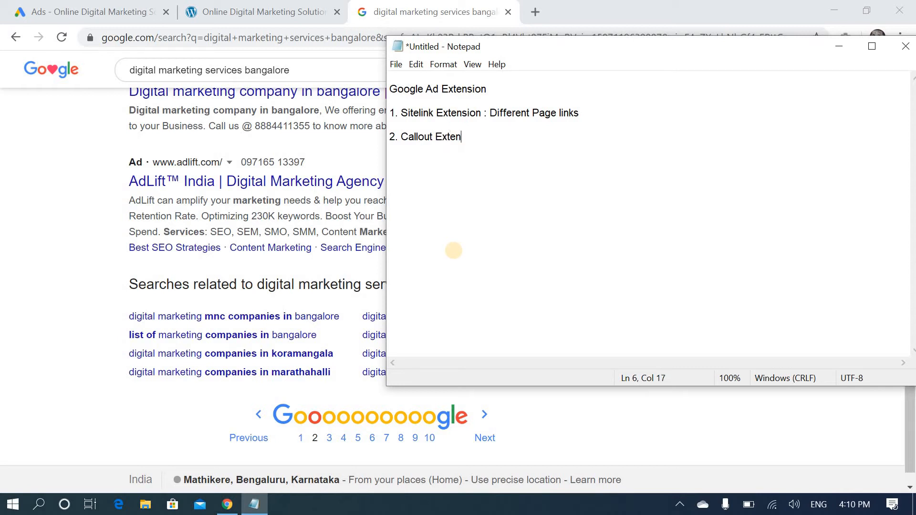
text(sion :)
text(Exte)
key(BackSpace)
text(ra v)
key(BackSpace)
text(description)
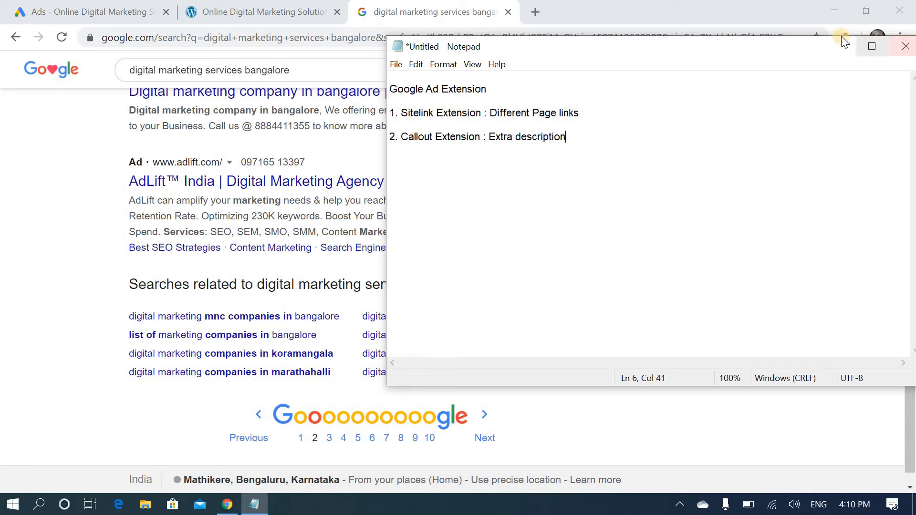
Step: Glance at the search ads behind the note, and add the entry "3. Structure Snippet : Extra description - It has structure"
key(super+Down)
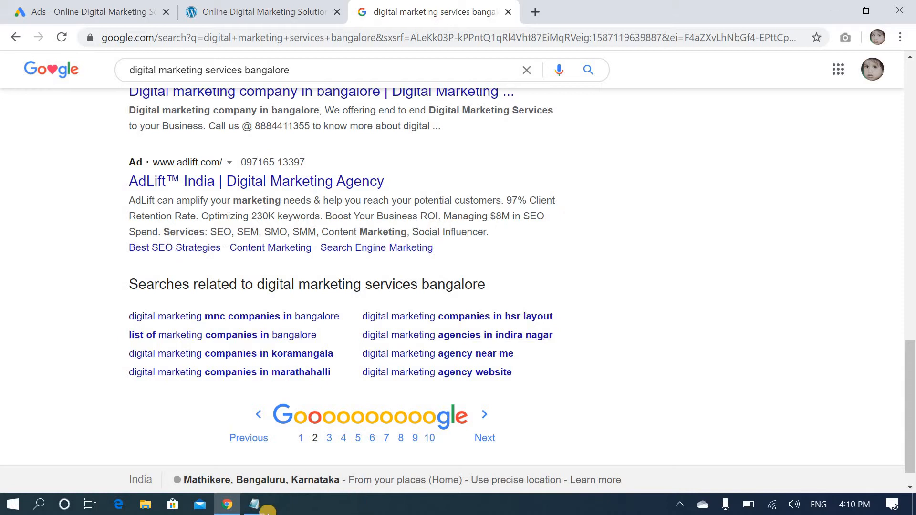
click(254, 506)
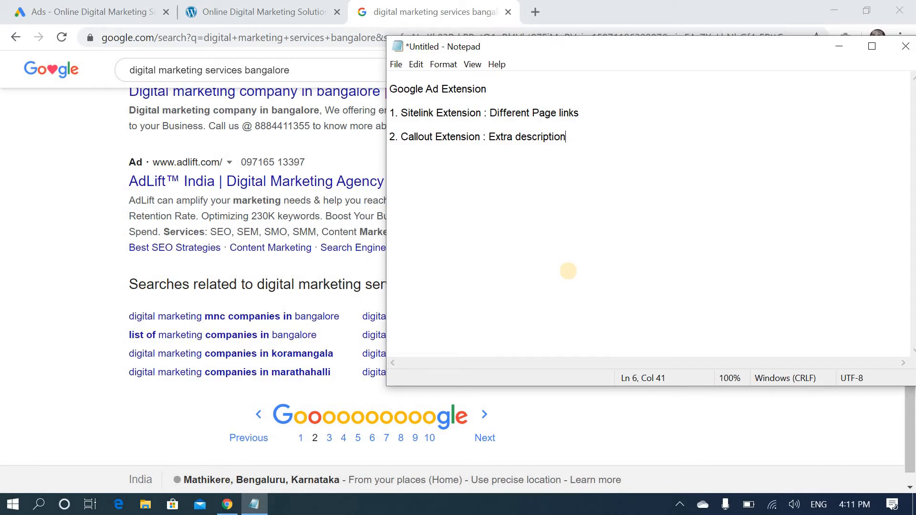
key(Return)
key(Return)
text(3. Structure Snip)
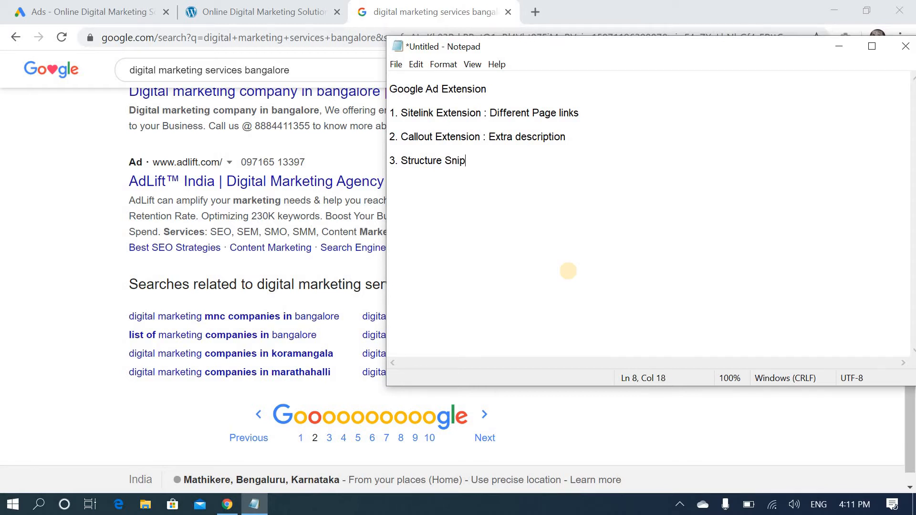
text(pet :)
text(Extra desc)
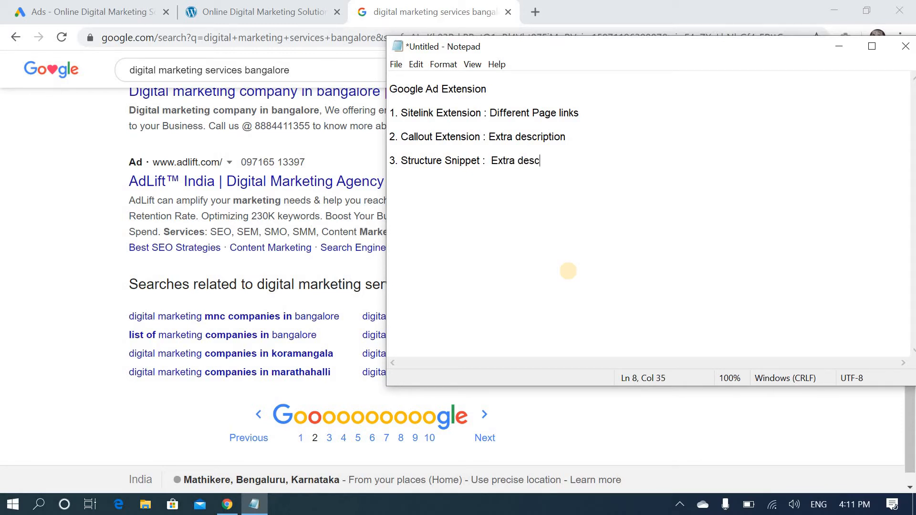
text(riptio)
text(n - )
text(It ha)
text(s )
text(struct)
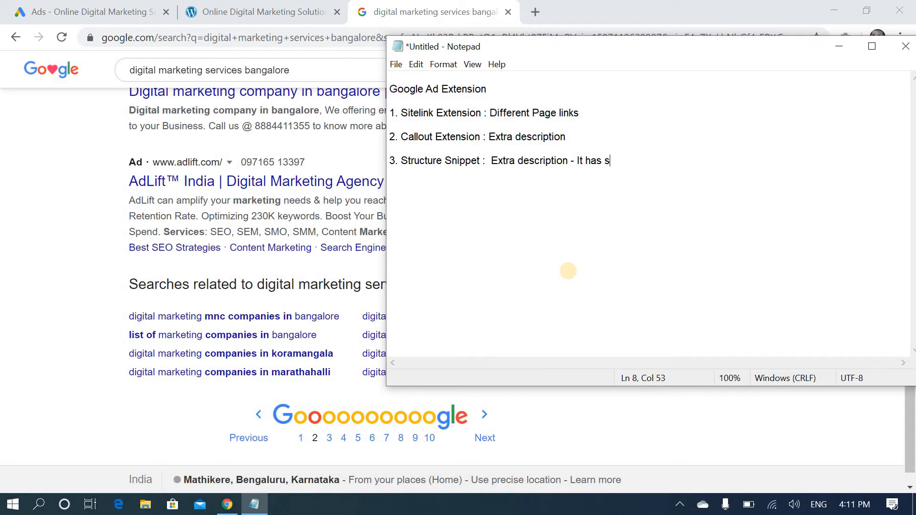
text(ure)
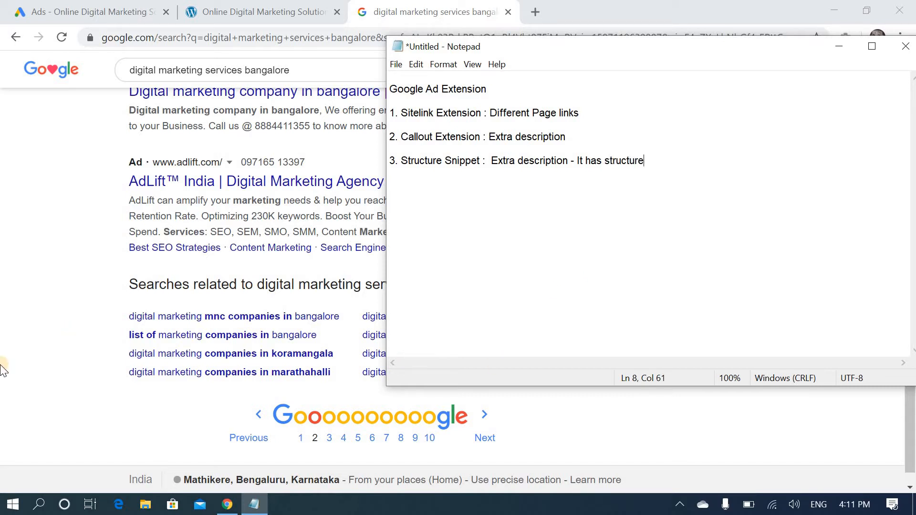
Step: Highlight the Services line of the AdLift ad in the Google results and return to the note
click(42, 250)
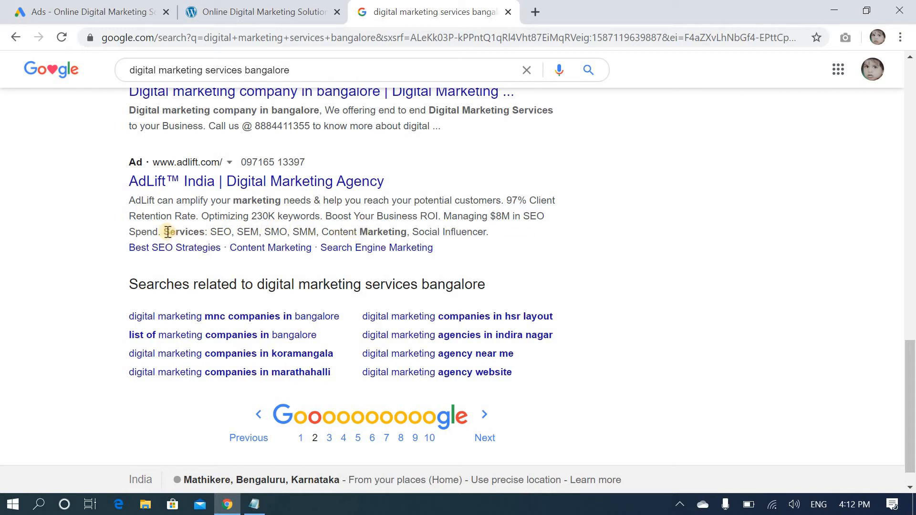
drag(164, 232, 467, 232)
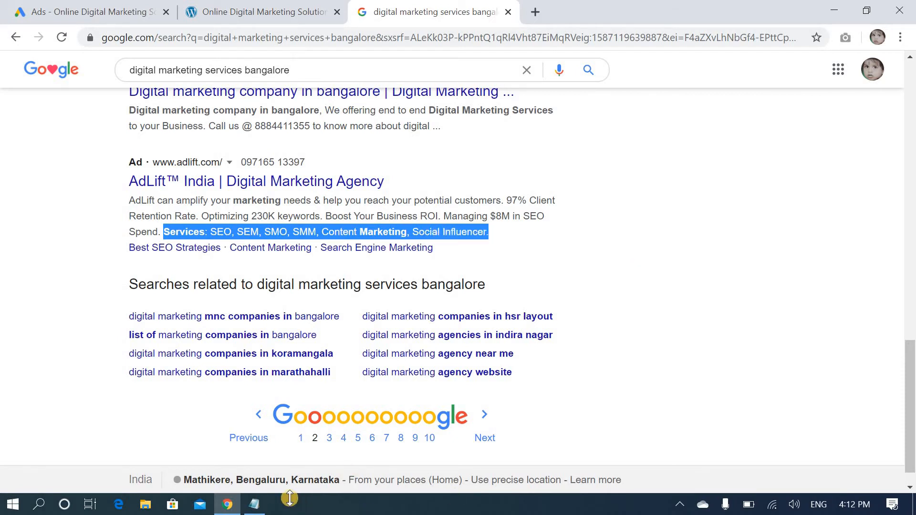
click(260, 508)
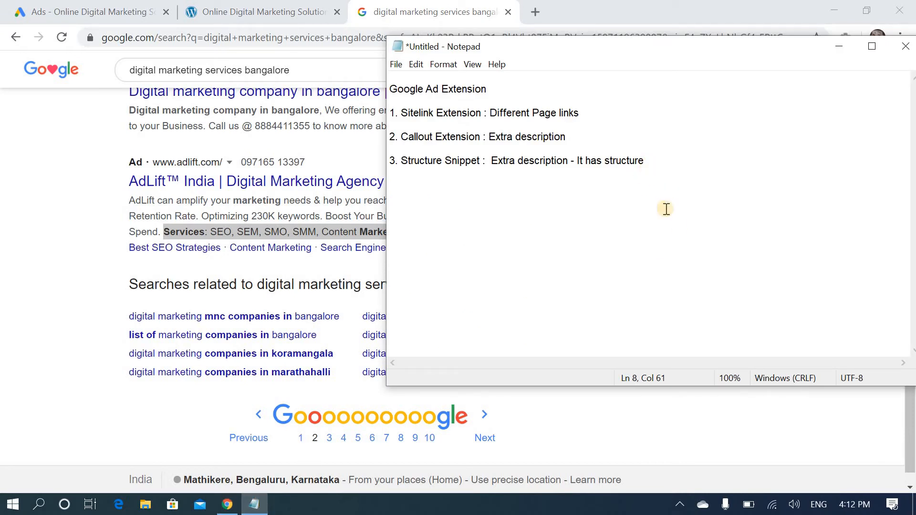
Step: Add the fourth list entry "4. Call Extension : Phone Number" after a blank line
key(Return)
key(Return)
text(4. Call Extension)
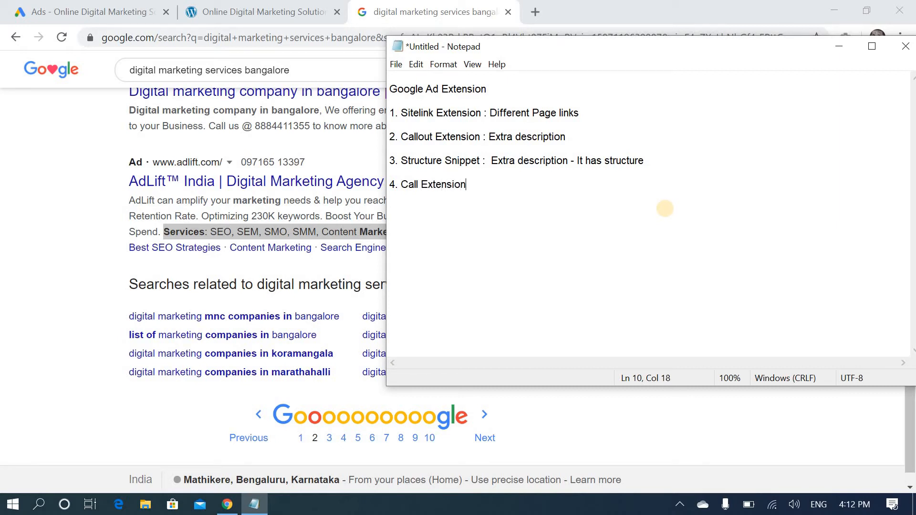
text( :)
text(Phone Number)
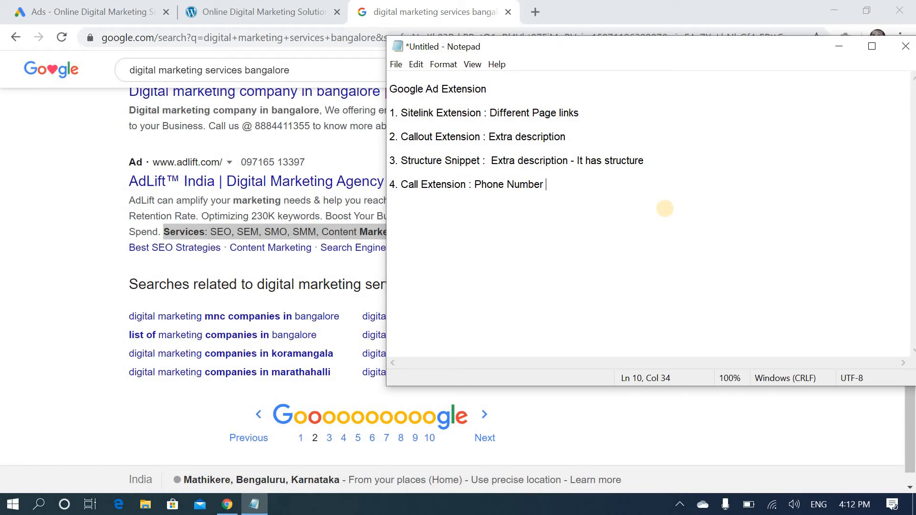
Step: Add the fifth list entry "5. Location : store location" after a blank line
key(Return)
key(Return)
text(5. Location : store lo)
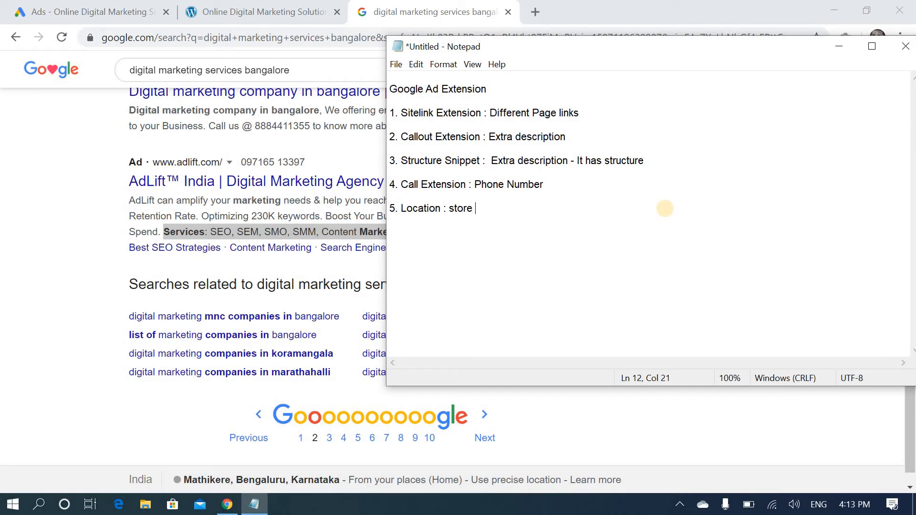
text(cation)
Step: Switch to Google Ads, go to the account's Extensions, and start creating a new sitelink extension
click(79, 5)
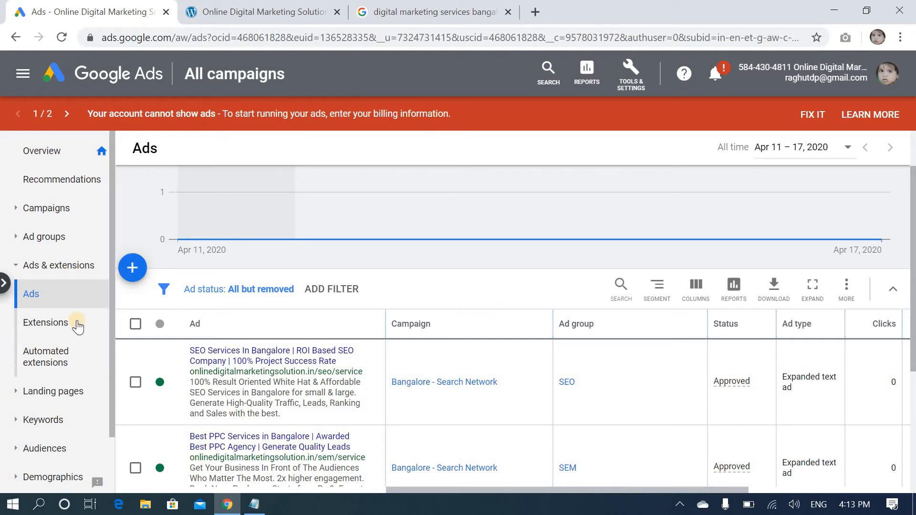
click(60, 326)
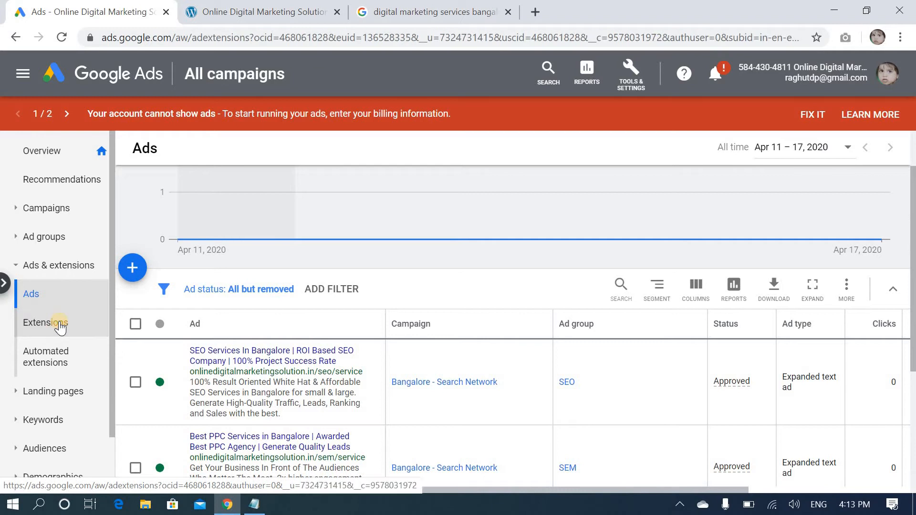
scroll(338, 351, down, 8)
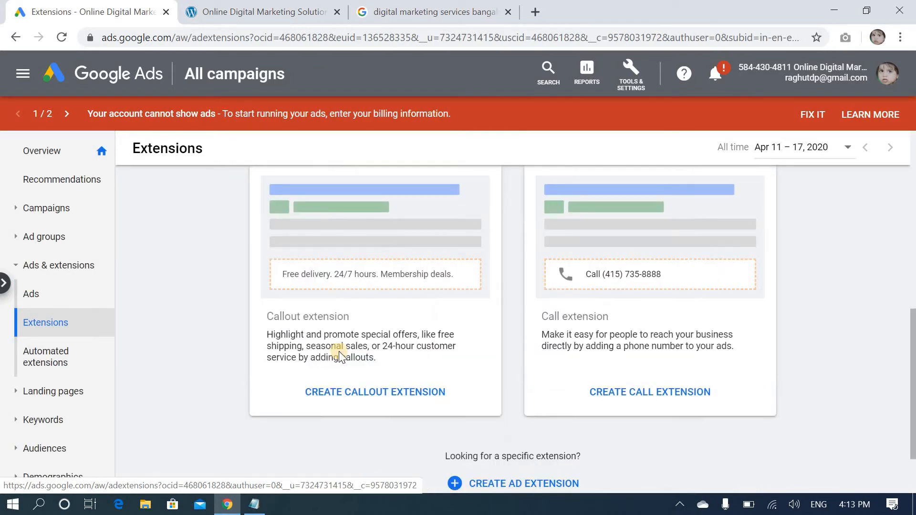
click(542, 403)
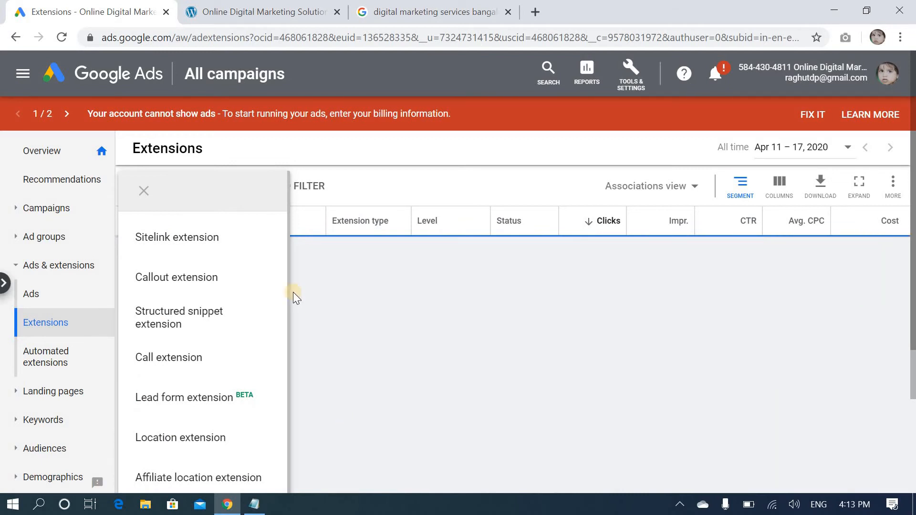
scroll(231, 283, down, 4)
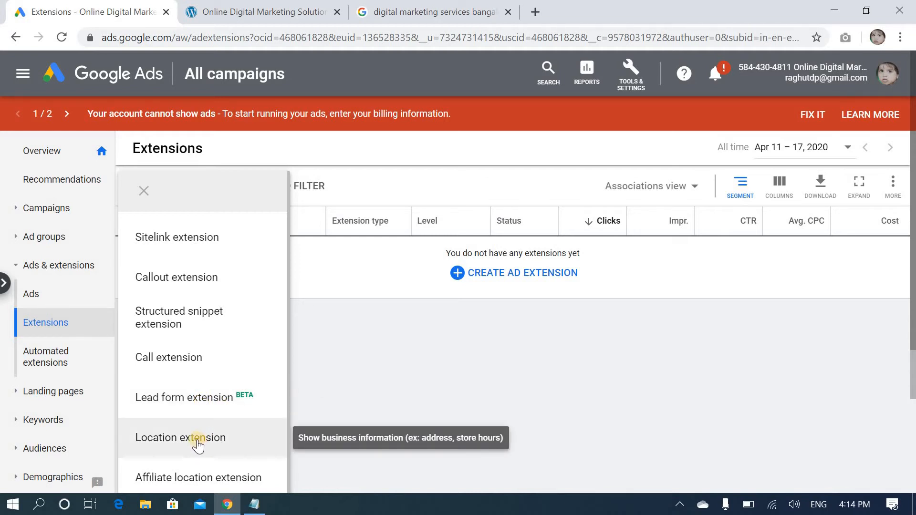
scroll(200, 484, down, 1)
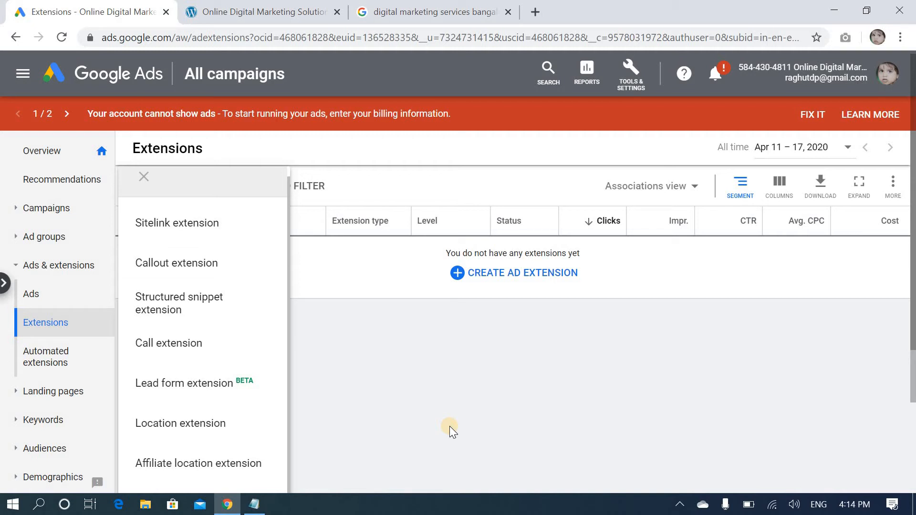
click(198, 225)
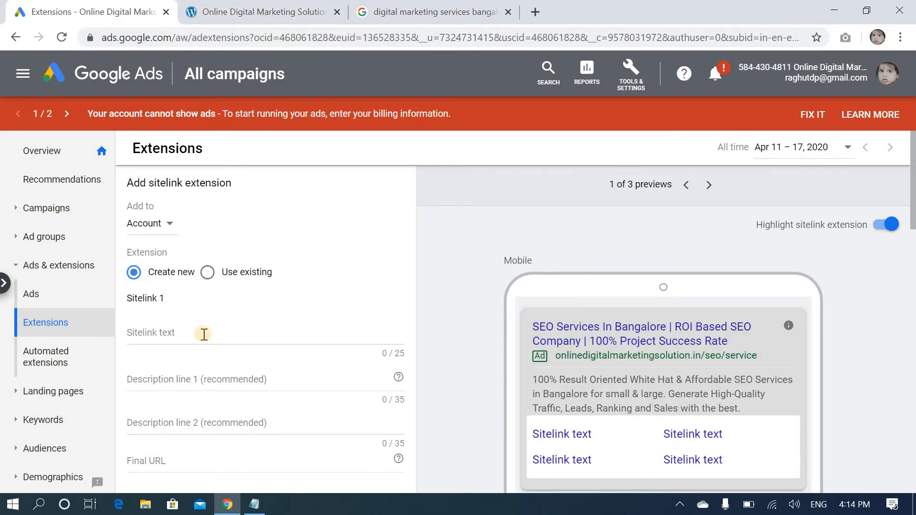
Step: Check the Services entries on the Online Digital Marketing Solution website, and enter "SEO" as the text of Sitelink 1 in Google Ads
click(257, 19)
mouse_move(700, 127)
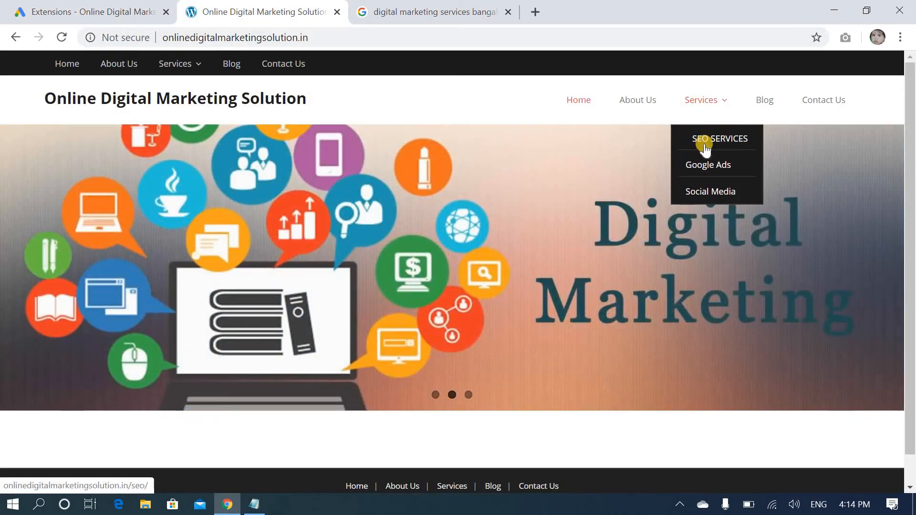
click(106, 15)
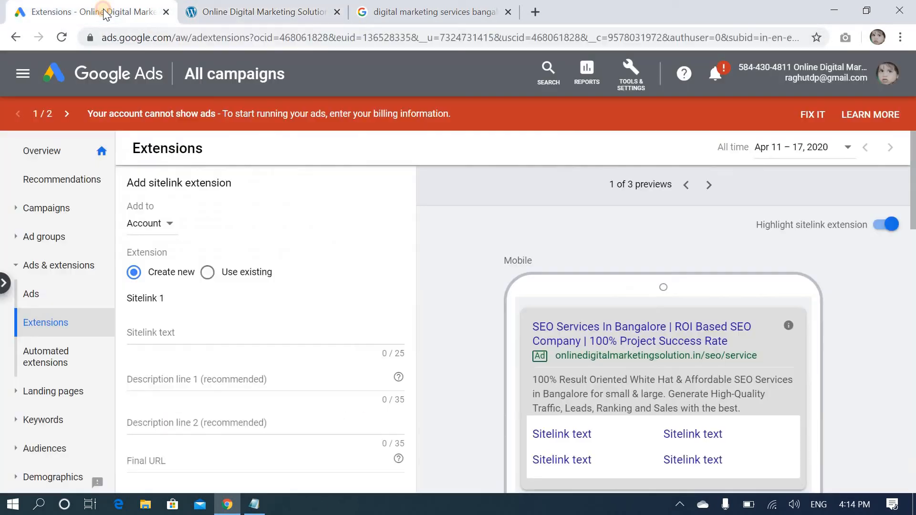
click(148, 334)
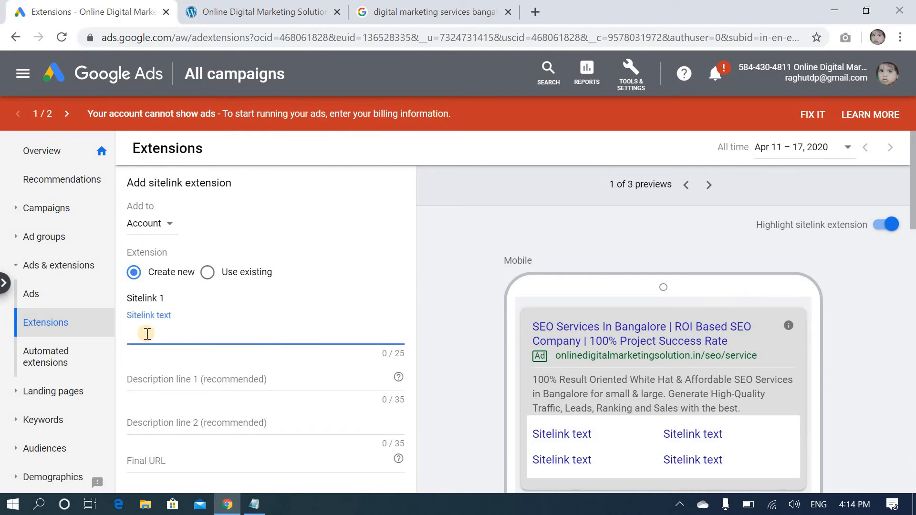
text(SEO)
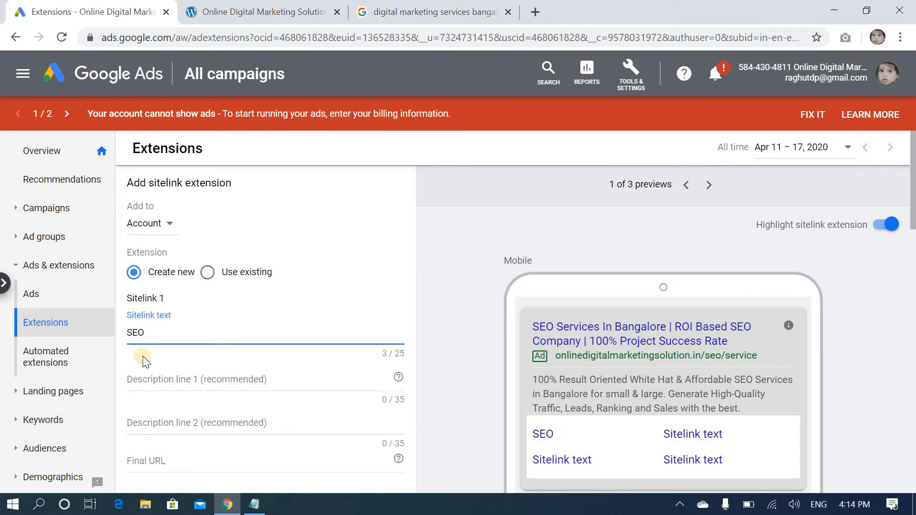
scroll(186, 422, down, 4)
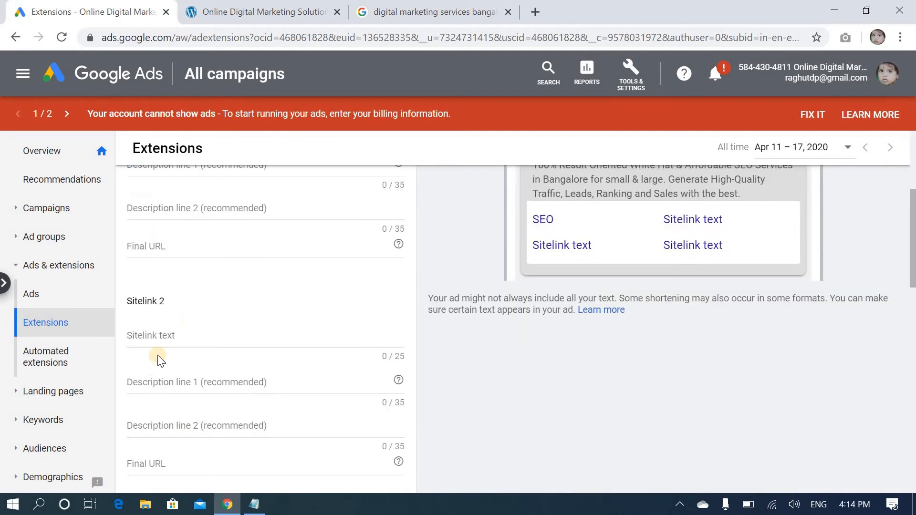
click(139, 241)
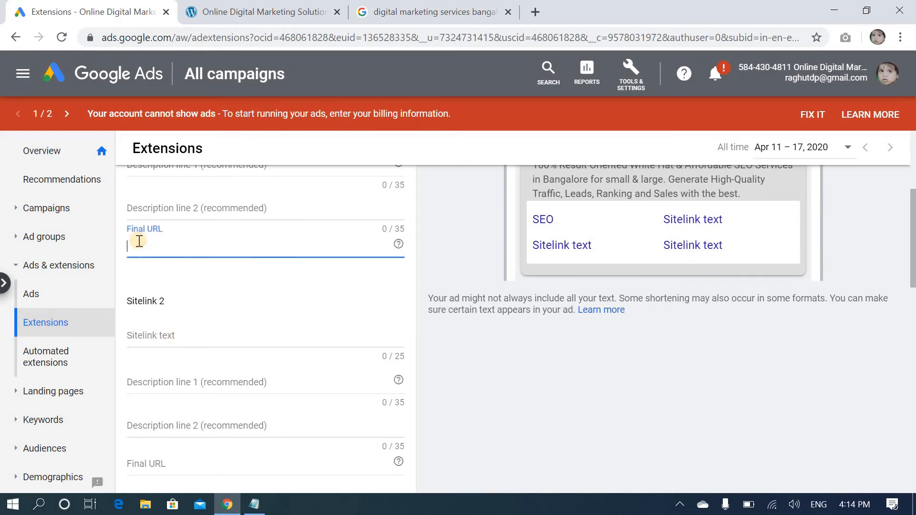
click(238, 10)
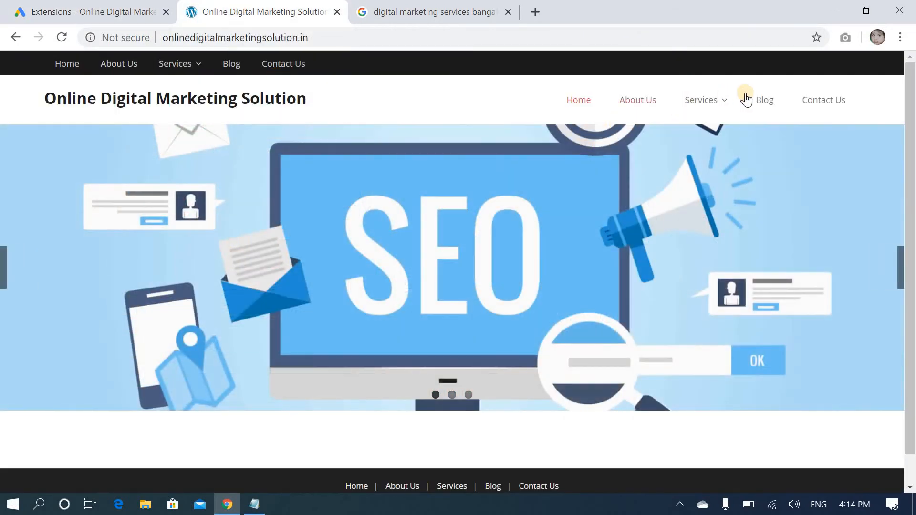
mouse_move(719, 105)
click(706, 142)
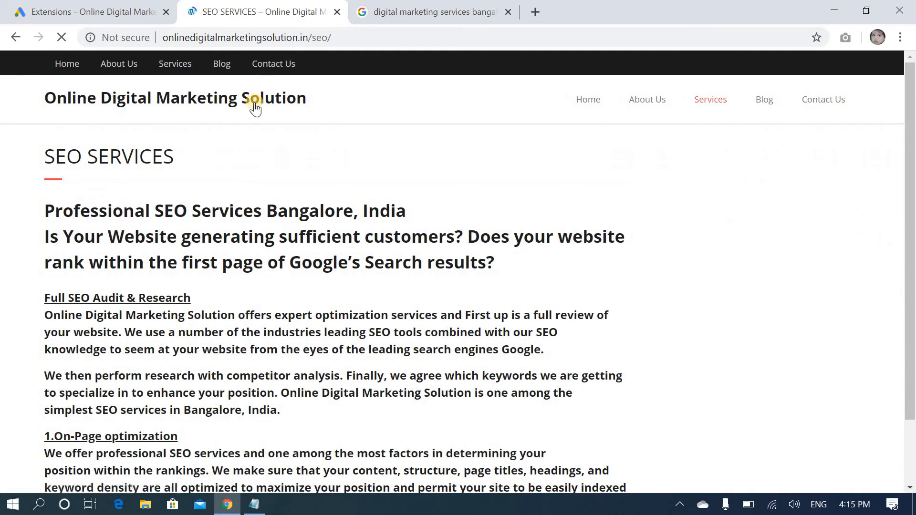
click(253, 37)
key(ctrl+c)
right_click(253, 37)
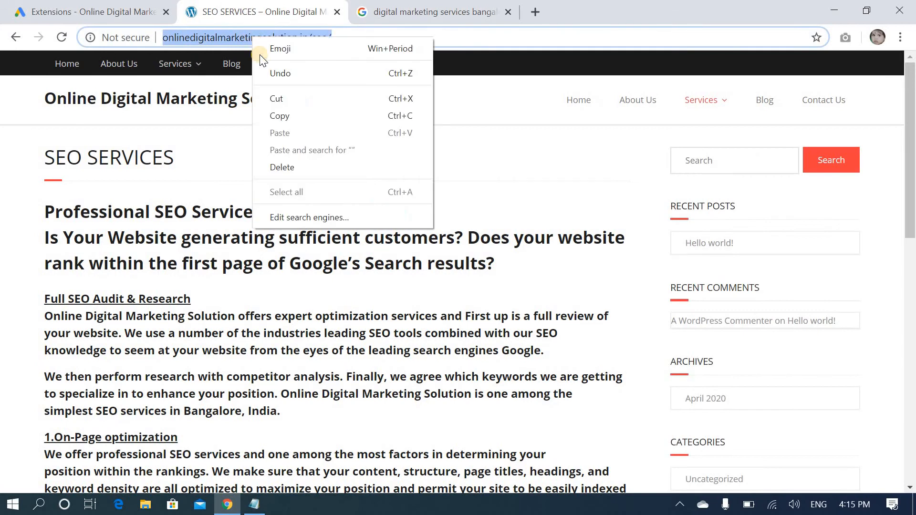
click(280, 114)
click(122, 13)
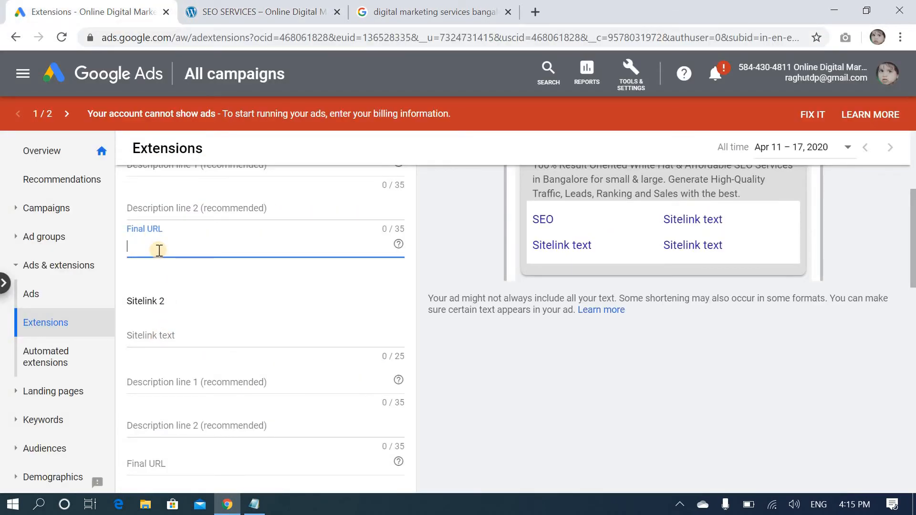
key(ctrl+v)
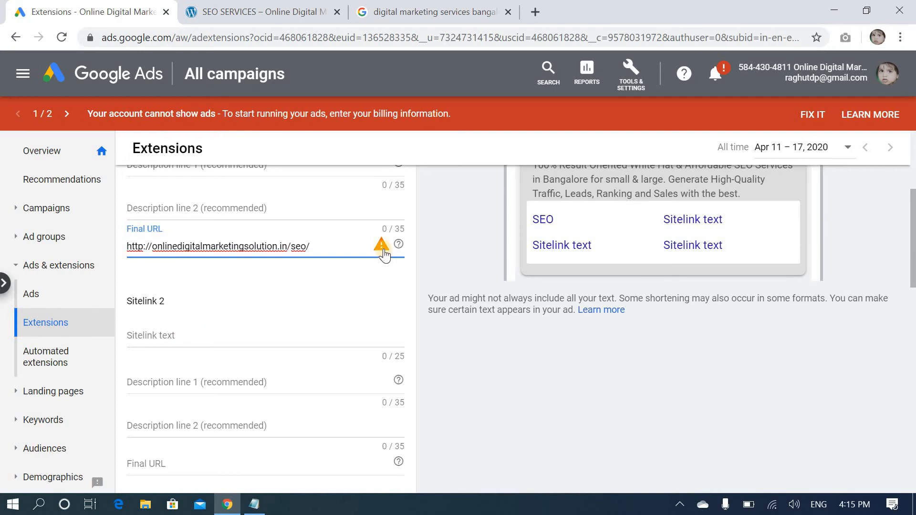
mouse_move(382, 253)
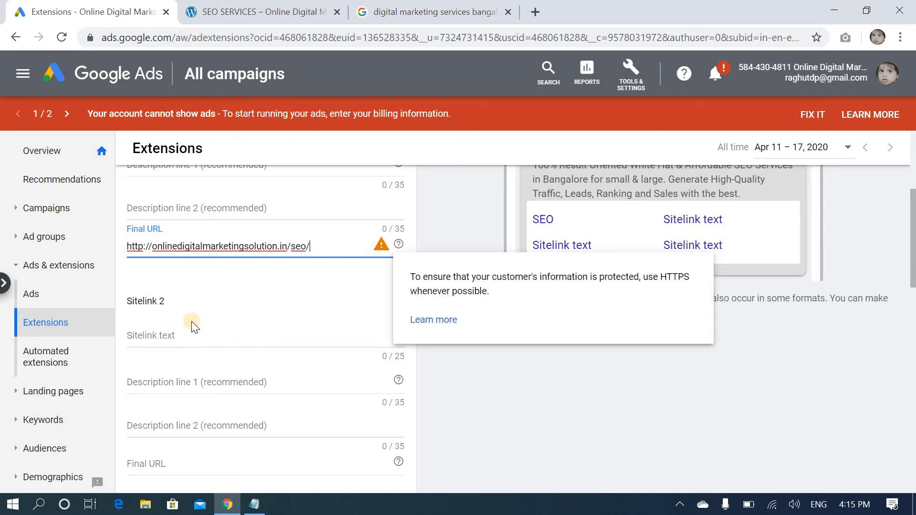
Step: Save the sitelink extension without adding a description and reload the account's extensions list
click(189, 334)
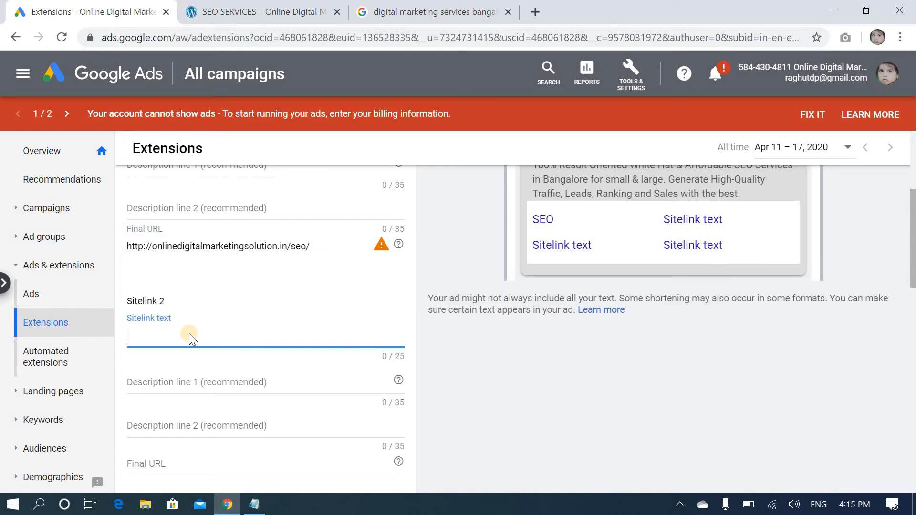
scroll(181, 363, down, 6)
scroll(175, 372, down, 4)
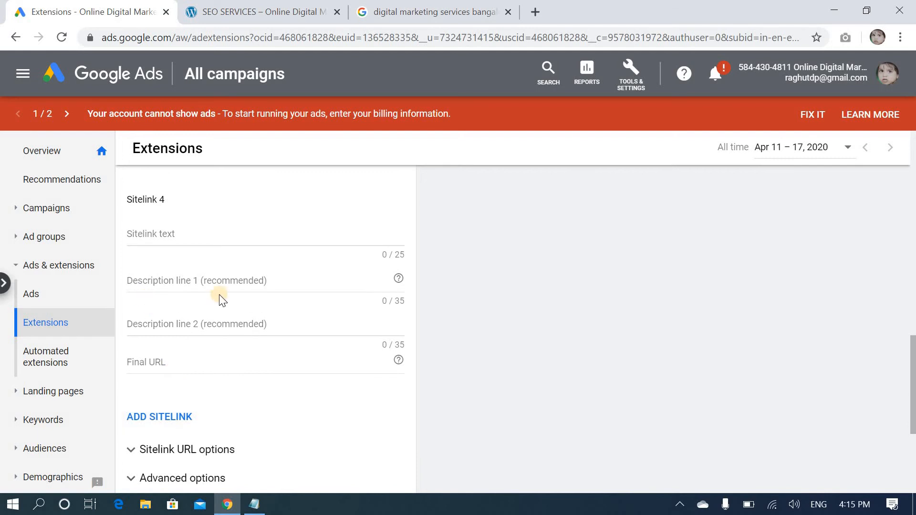
scroll(222, 300, down, 5)
click(161, 314)
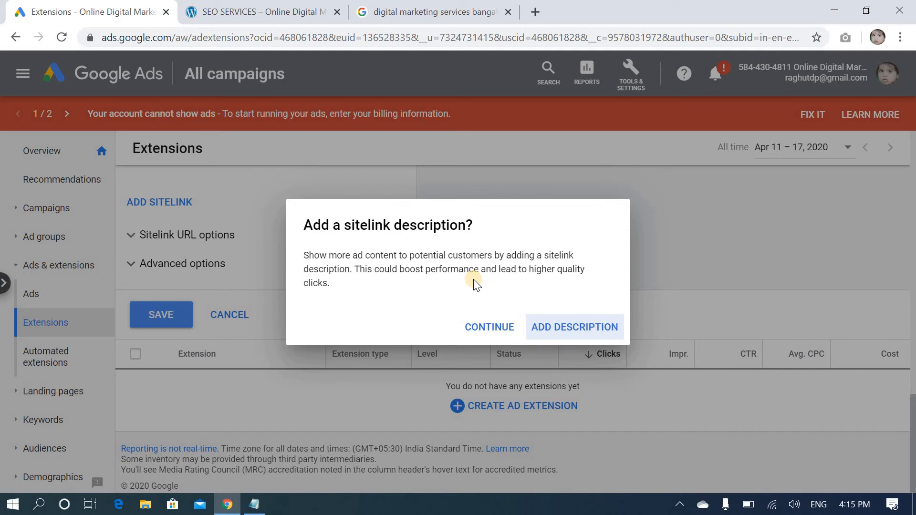
click(482, 330)
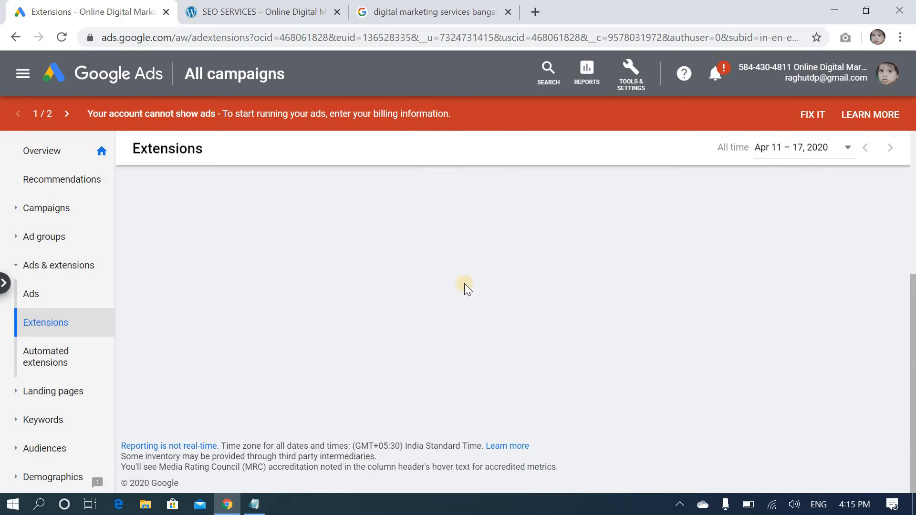
click(60, 322)
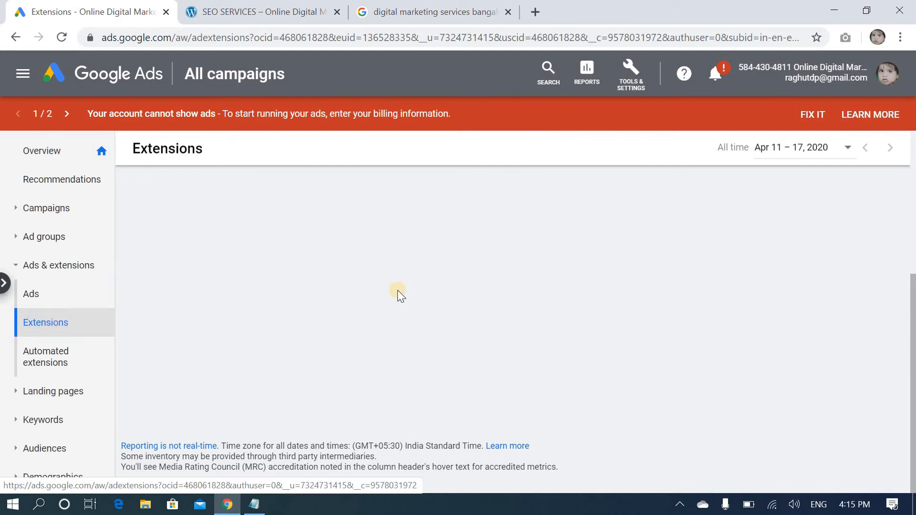
Step: Start a new callout extension at account level and set its first callout text to "24/7"
click(132, 186)
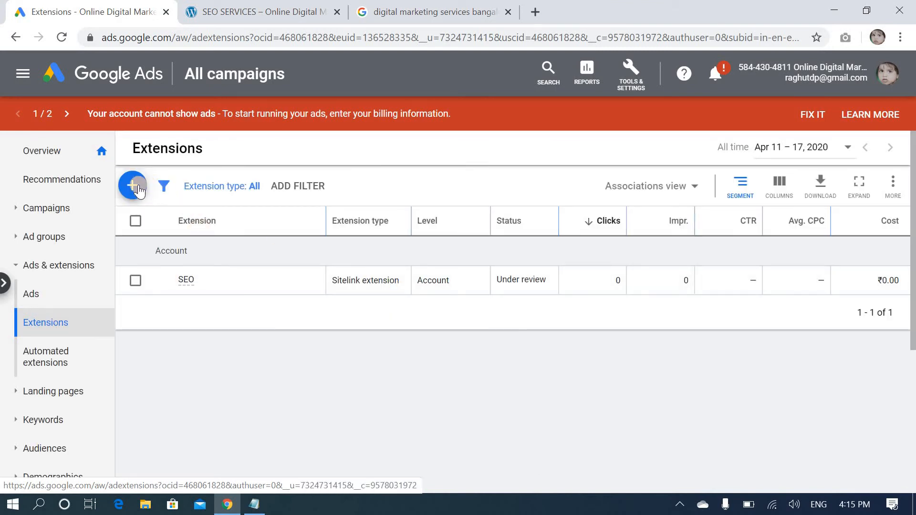
click(153, 282)
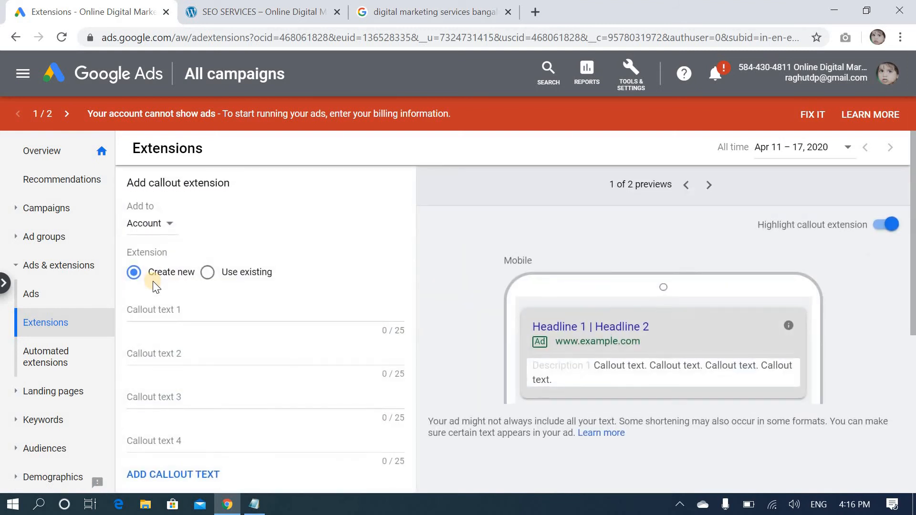
click(191, 310)
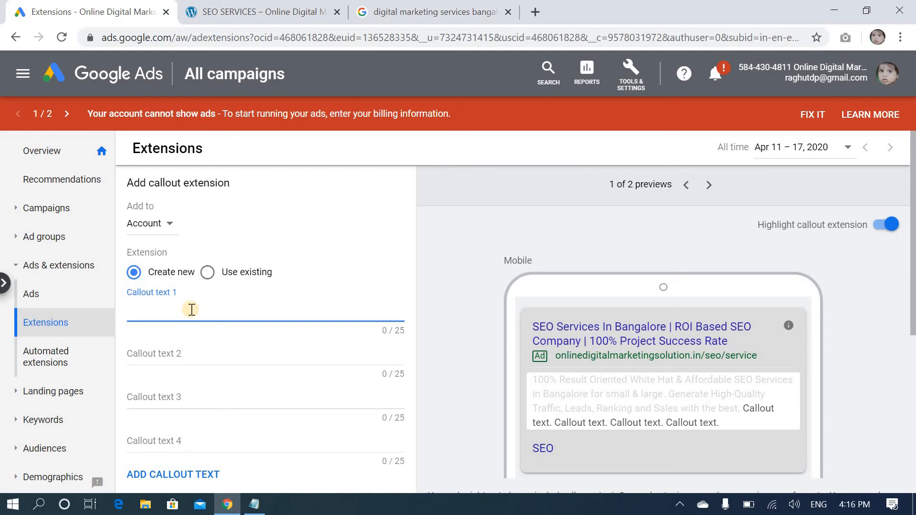
text(2)
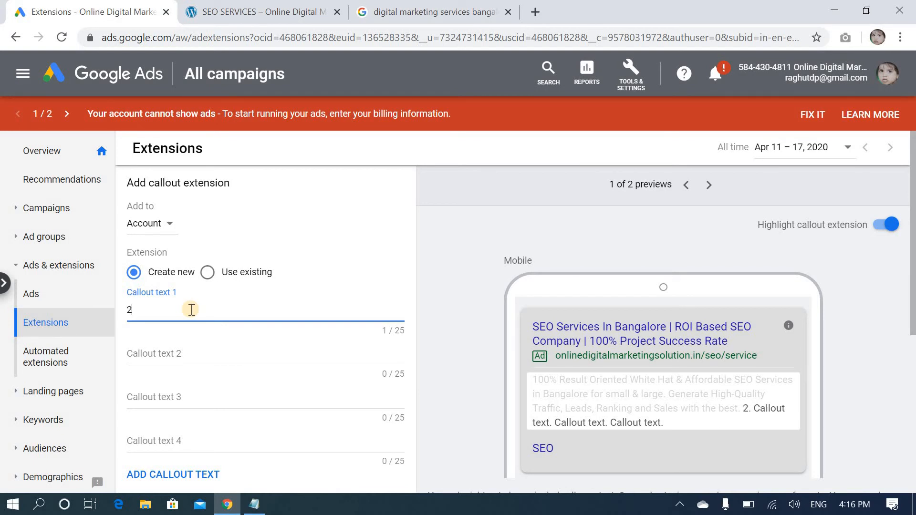
text(4/7)
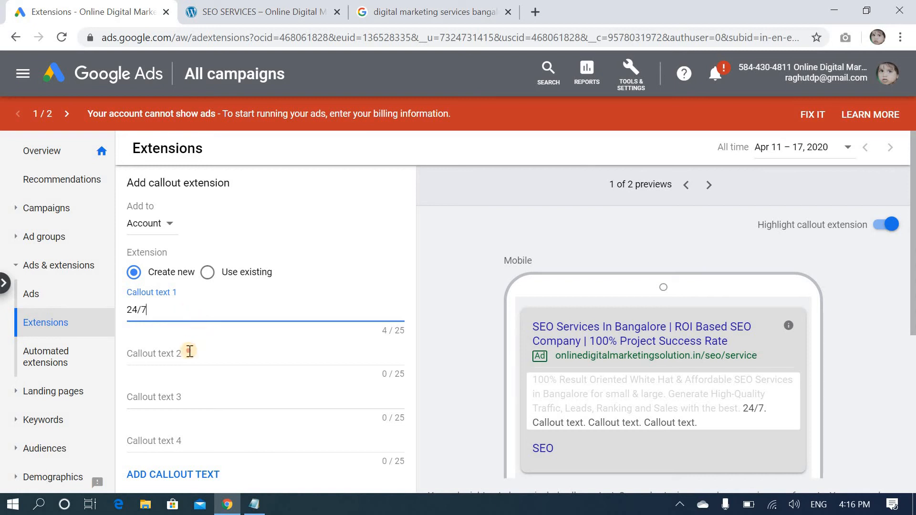
Step: Set the second callout text to "live projects" and save the callout extension
click(190, 351)
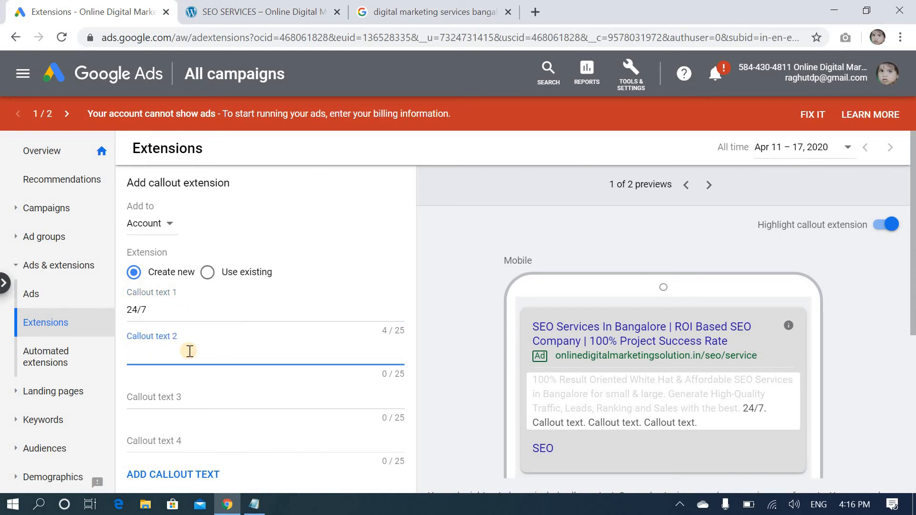
text(Iive)
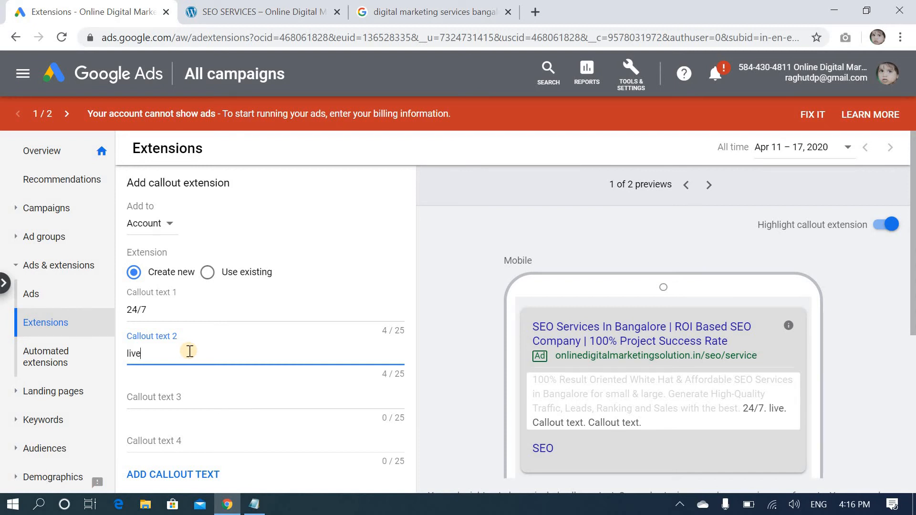
text( pro)
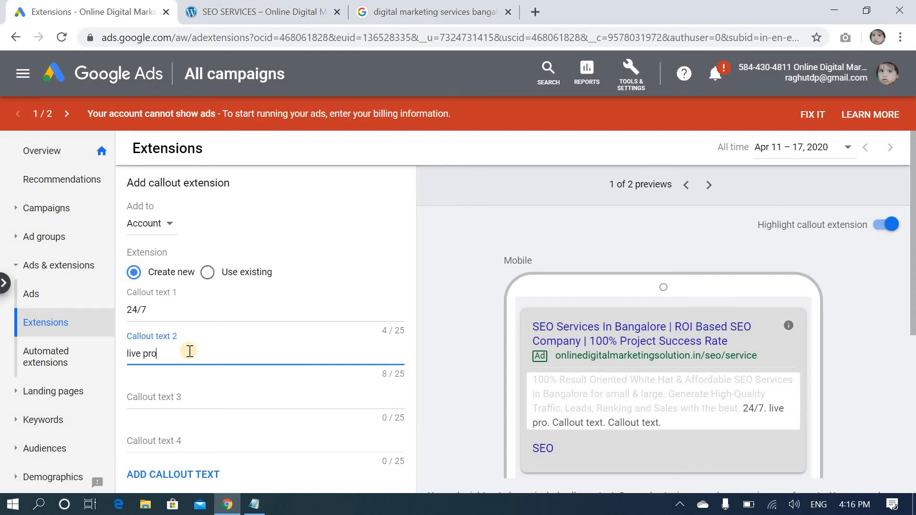
text(jects)
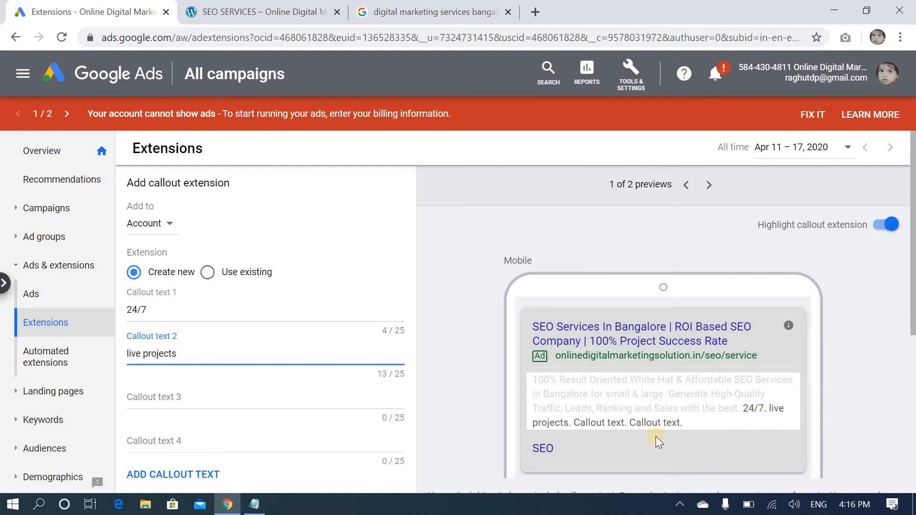
scroll(286, 417, down, 6)
scroll(288, 416, up, 6)
scroll(288, 416, down, 5)
click(171, 345)
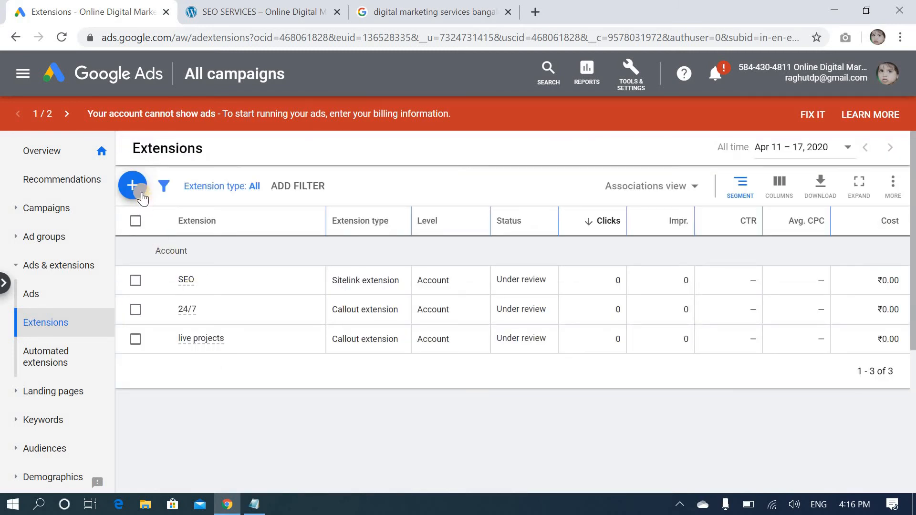
Step: Start a new structured snippet extension at account level and choose Courses as its English header type
click(142, 197)
click(158, 324)
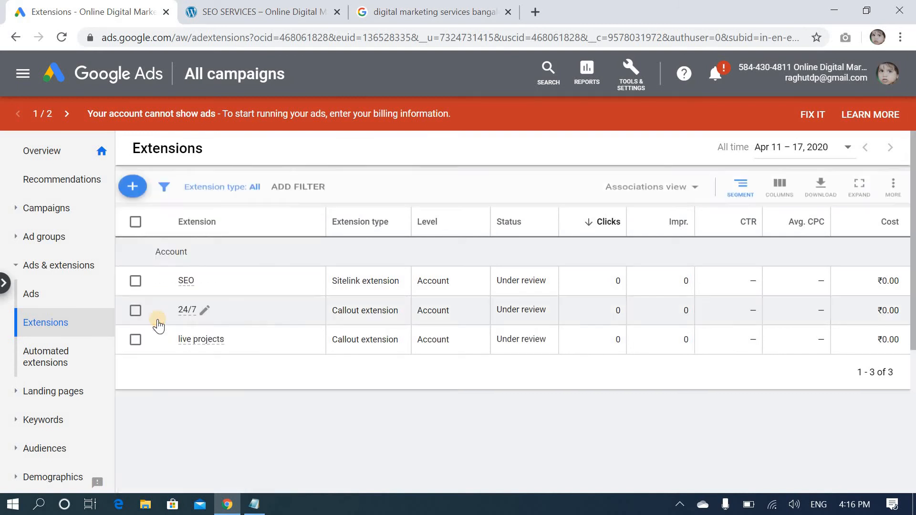
scroll(252, 357, down, 4)
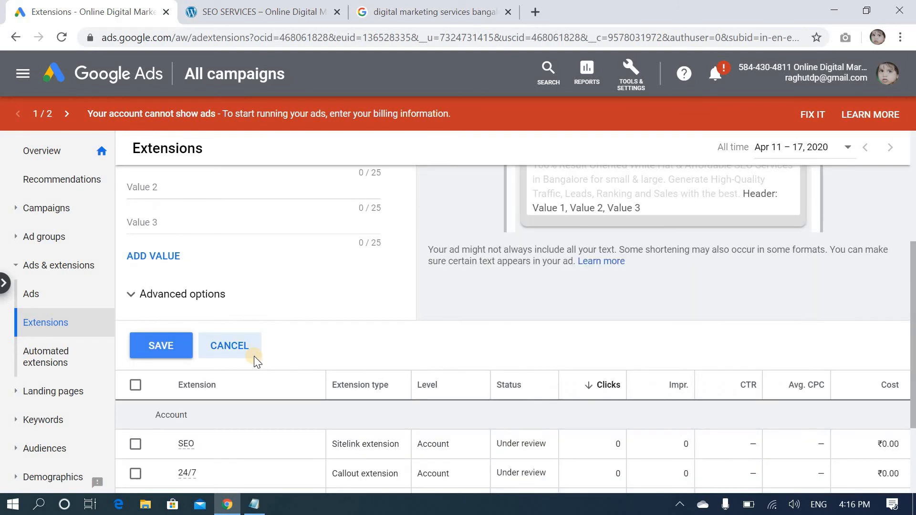
scroll(254, 360, up, 4)
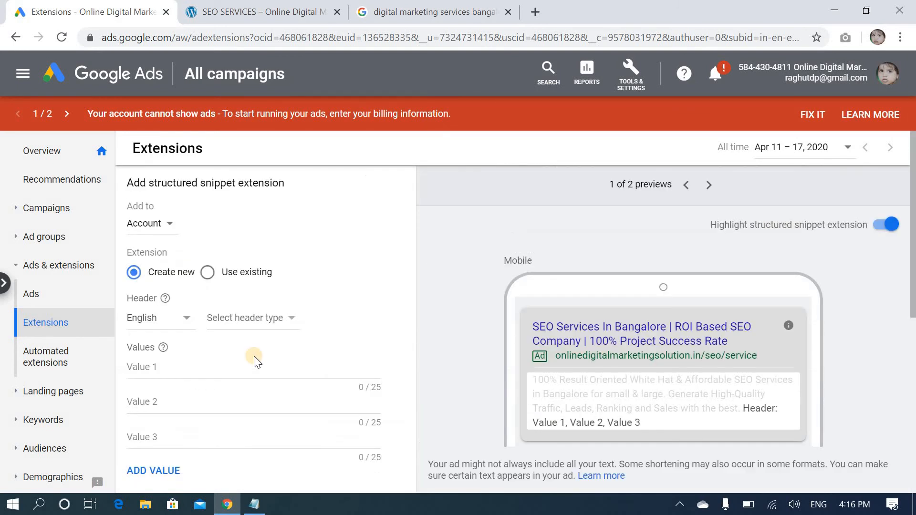
click(236, 318)
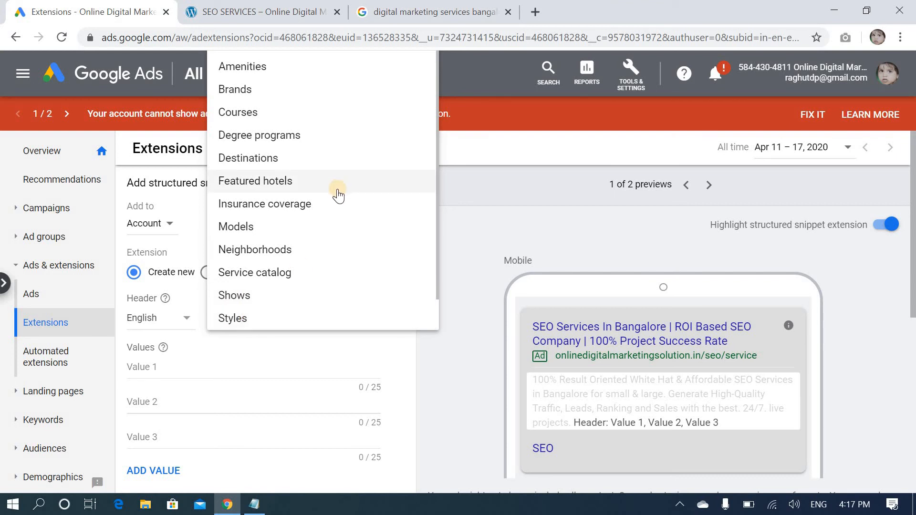
click(256, 114)
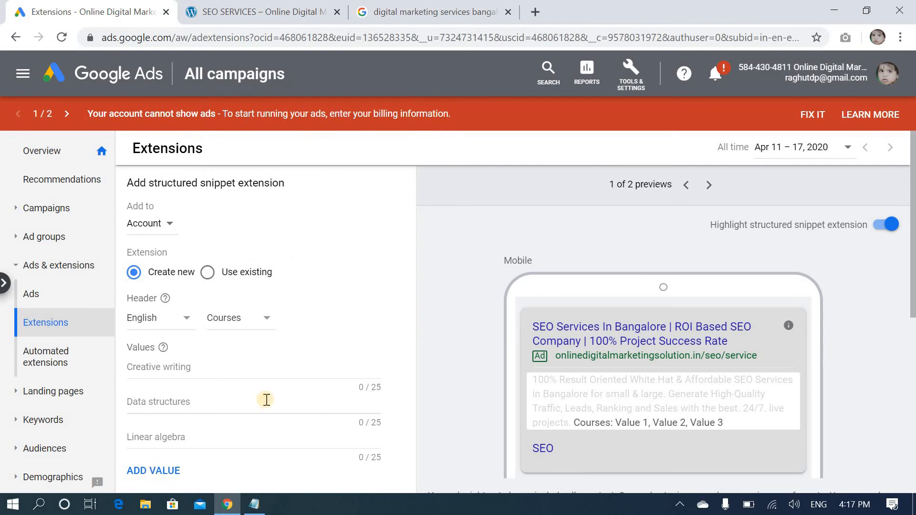
Step: Enter "seo", "sem" and "smm" as the structured snippet values under the Courses header and save the extension
scroll(270, 401, down, 4)
scroll(270, 402, up, 4)
scroll(270, 406, down, 2)
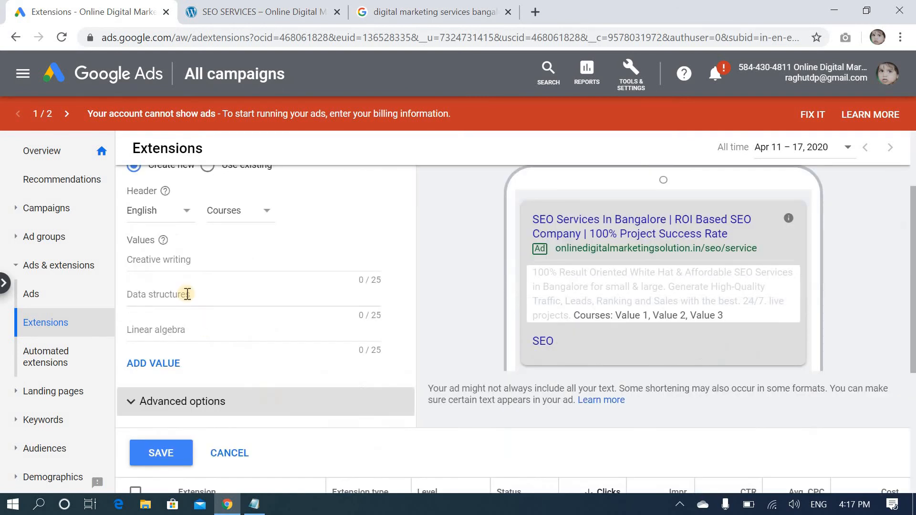
click(186, 264)
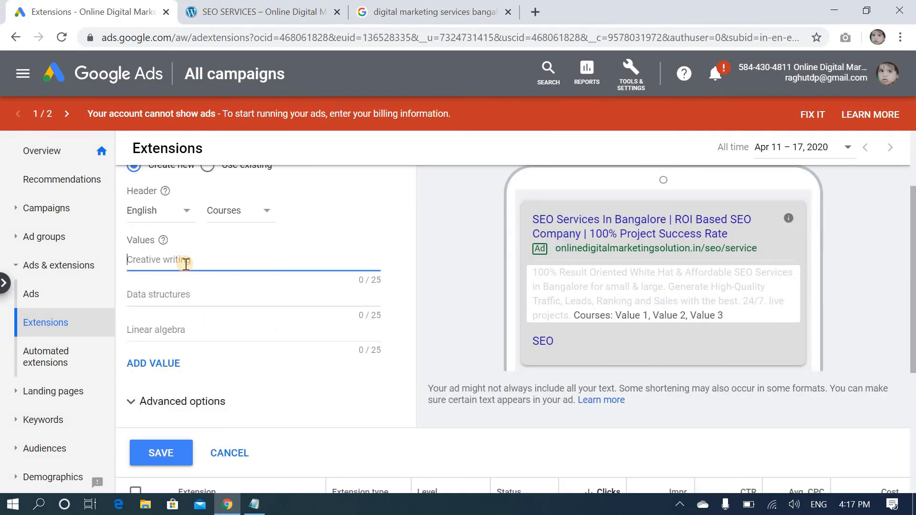
text(se)
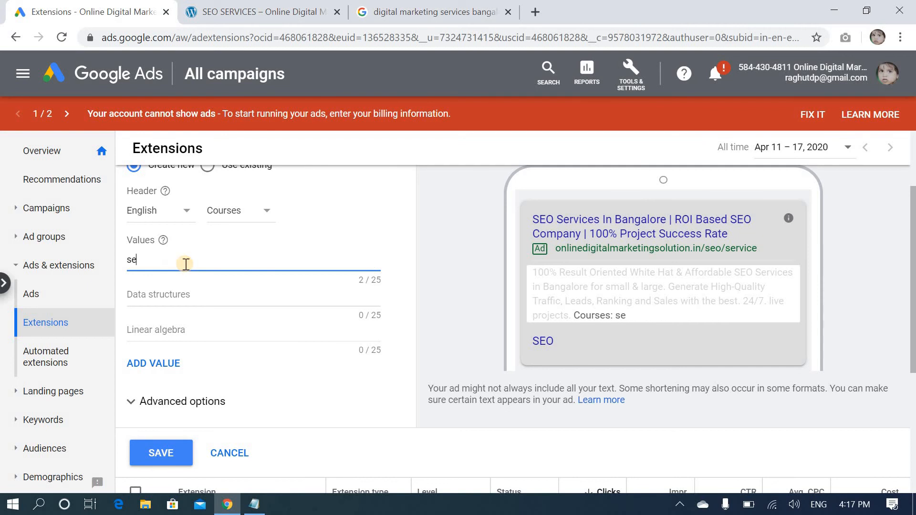
text(o)
click(193, 293)
text(sem)
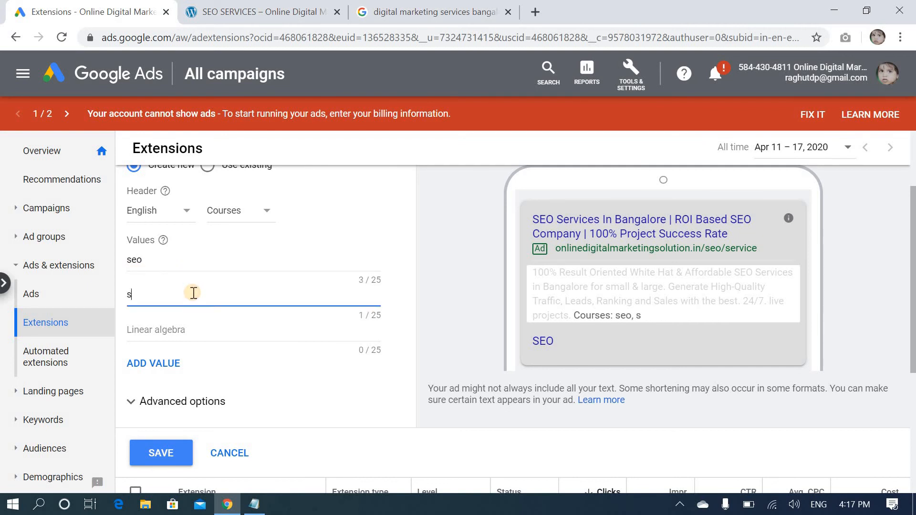
click(203, 326)
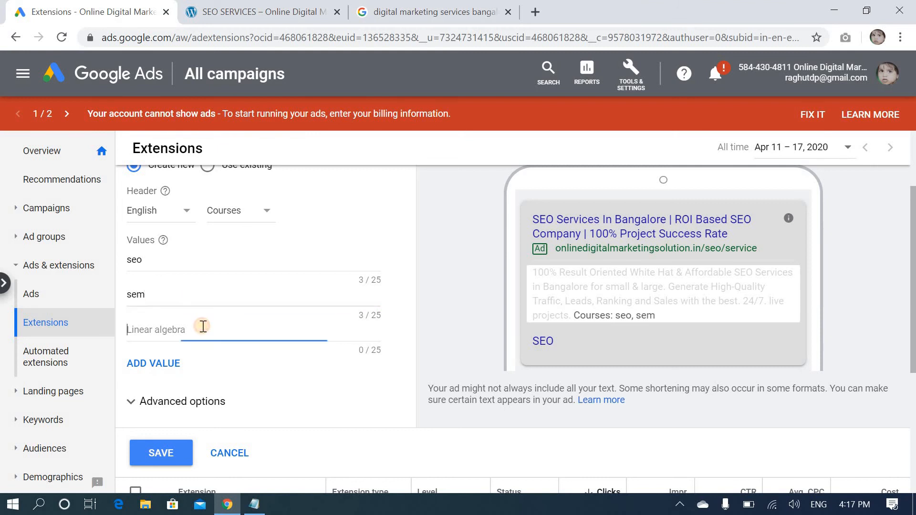
text(smm)
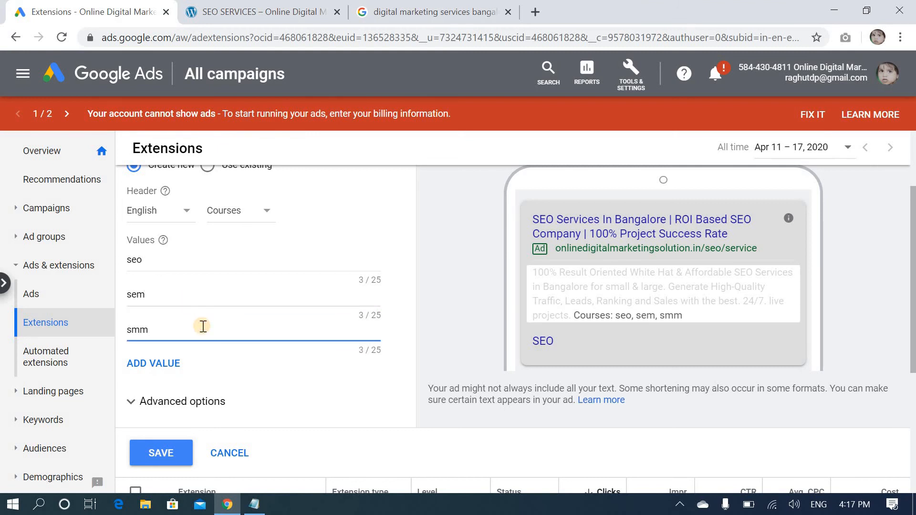
click(161, 454)
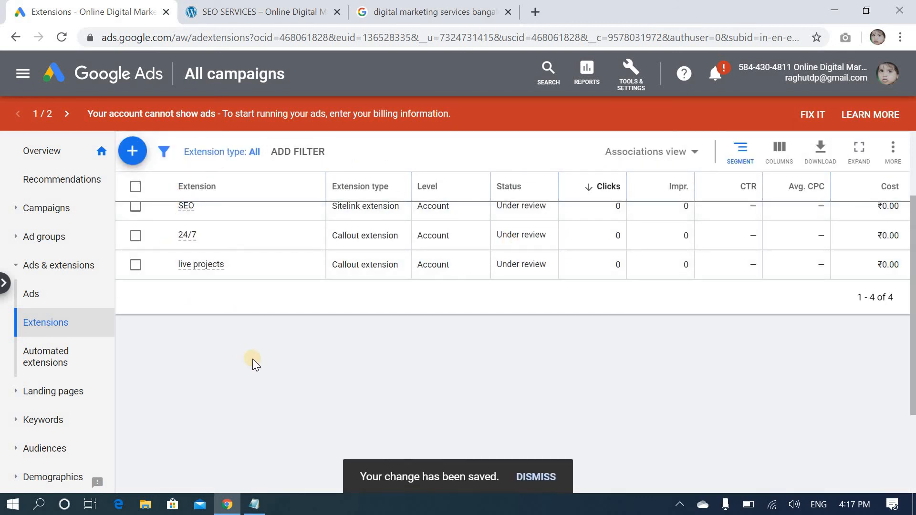
scroll(253, 359, up, 3)
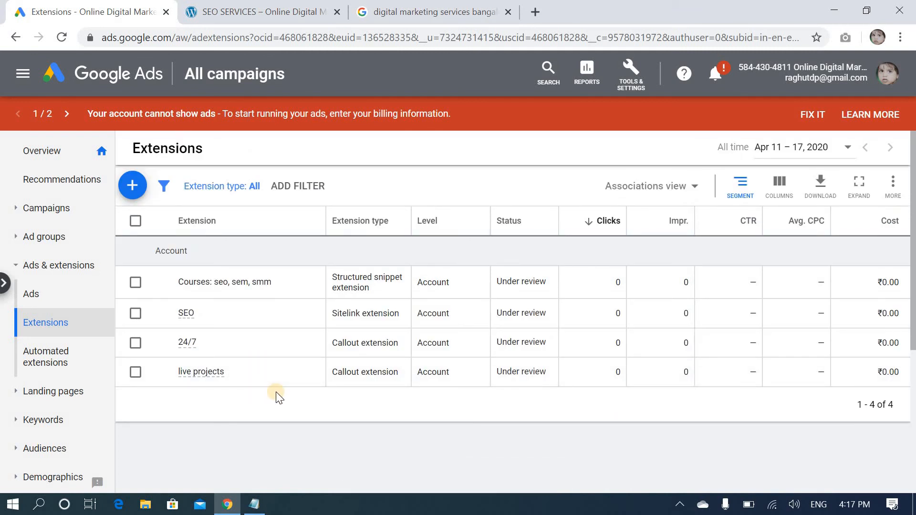
Step: Open a new account-level call extension form to view its phone number and conversion settings, and cancel it without entering a number
mouse_move(262, 296)
click(132, 185)
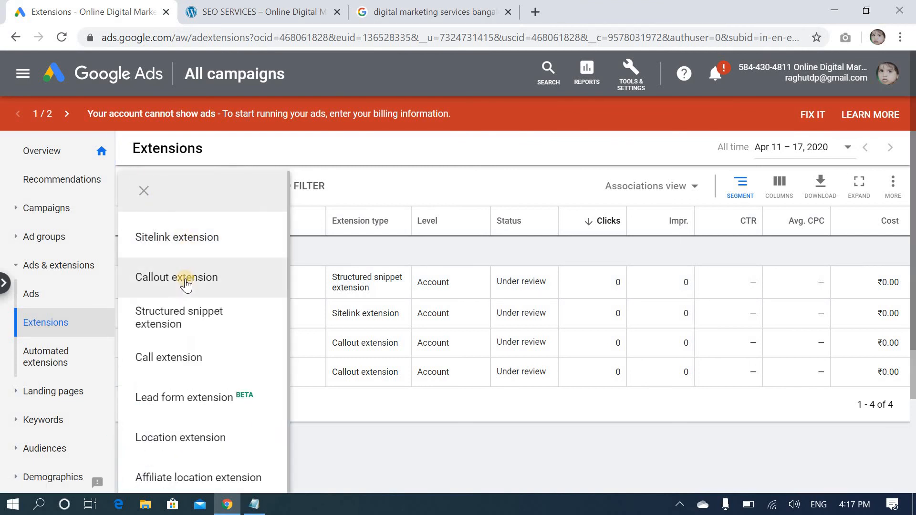
click(191, 358)
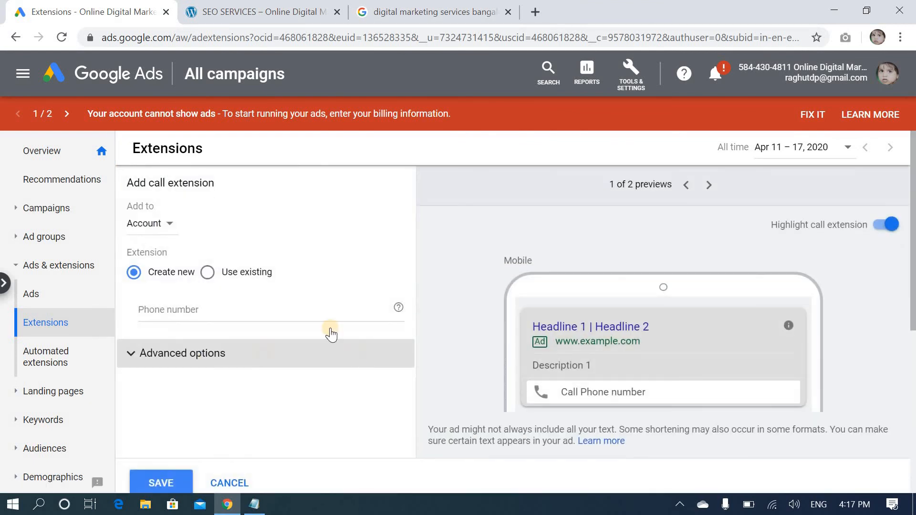
click(206, 309)
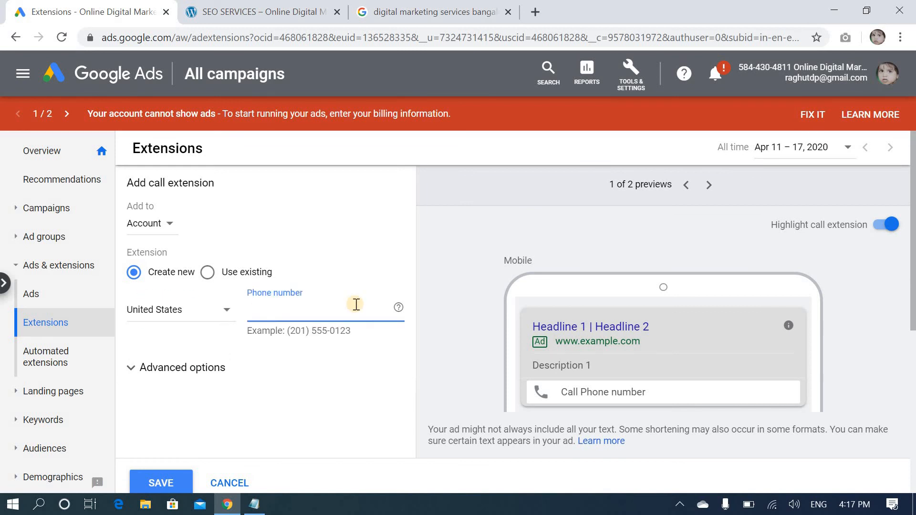
scroll(357, 309, down, 5)
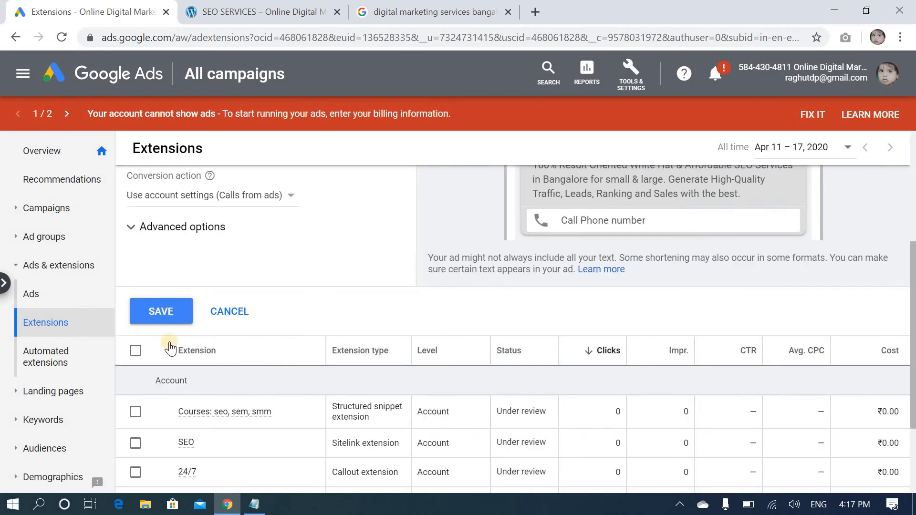
click(173, 316)
click(215, 311)
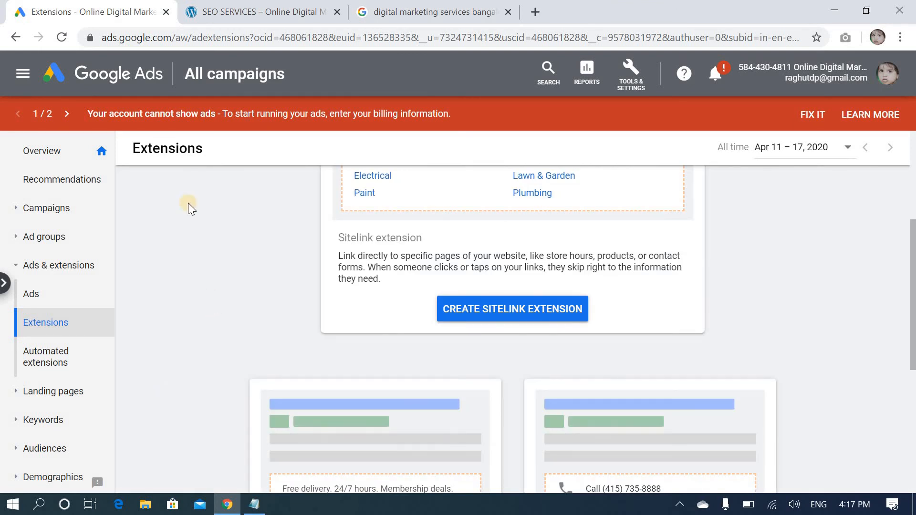
Step: Open the location extension setup to view its options for choosing account locations, and cancel it without selecting any
scroll(261, 328, down, 10)
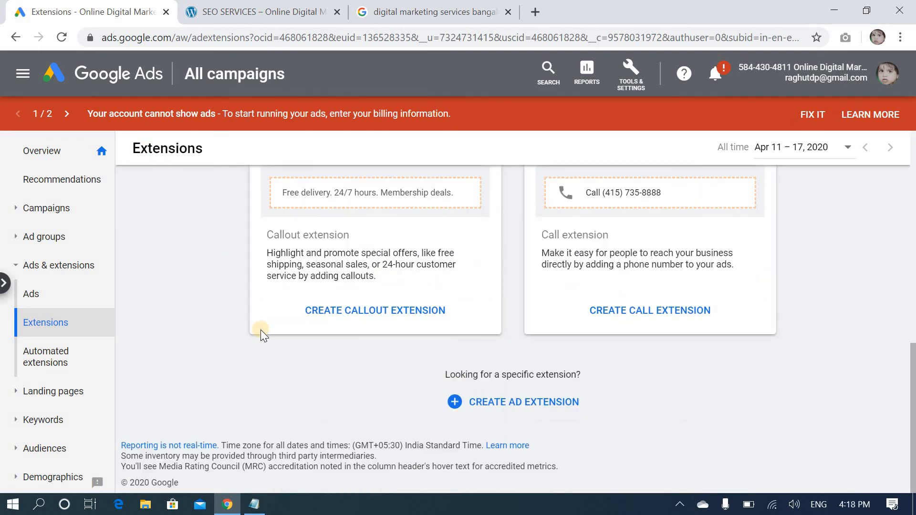
click(490, 402)
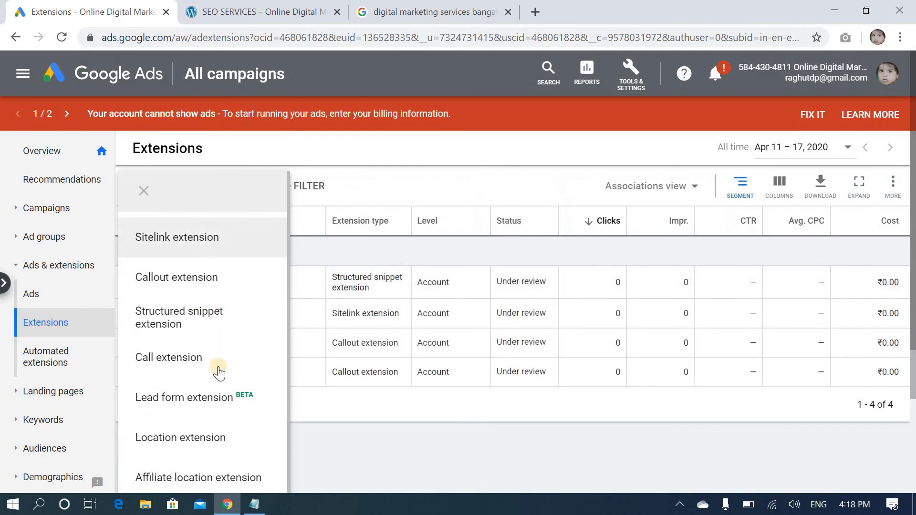
scroll(219, 373, down, 1)
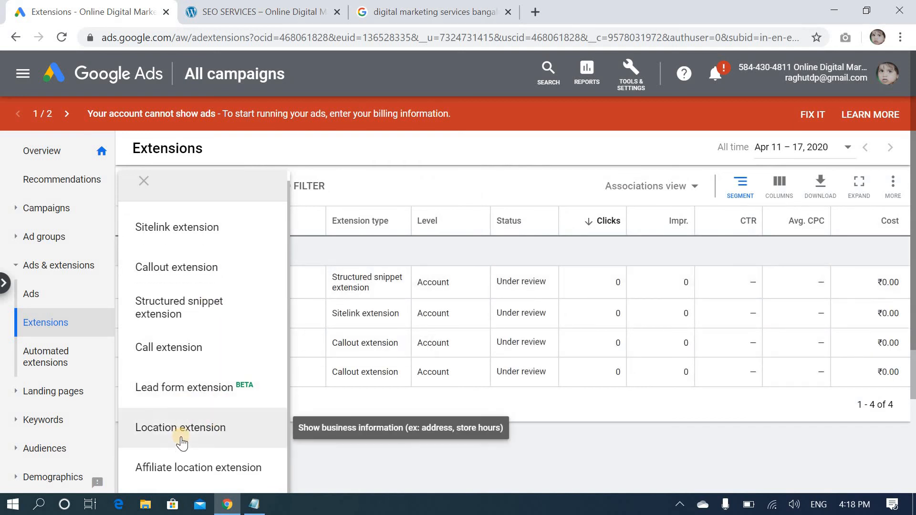
click(181, 438)
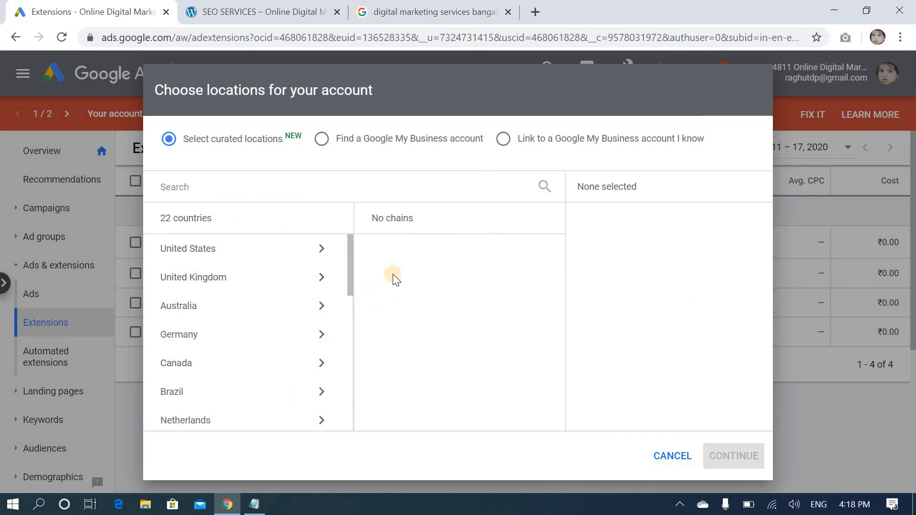
click(541, 190)
click(691, 458)
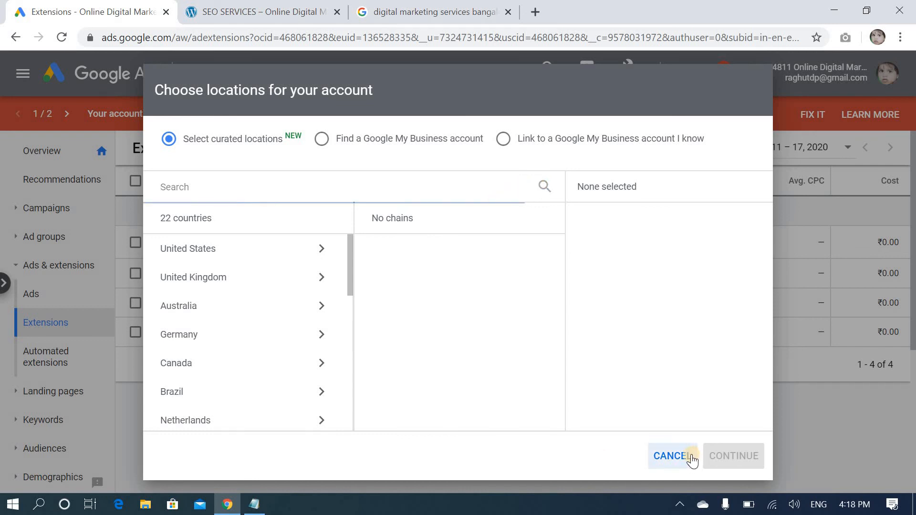
click(667, 457)
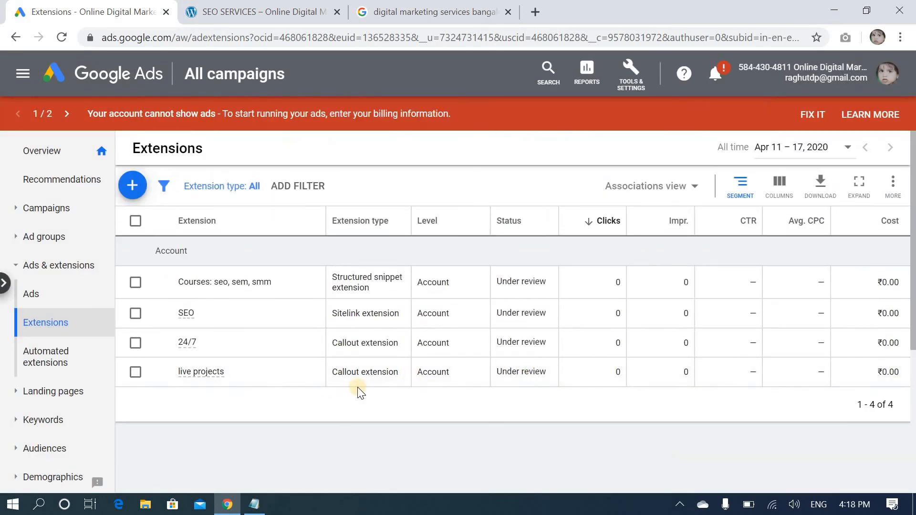